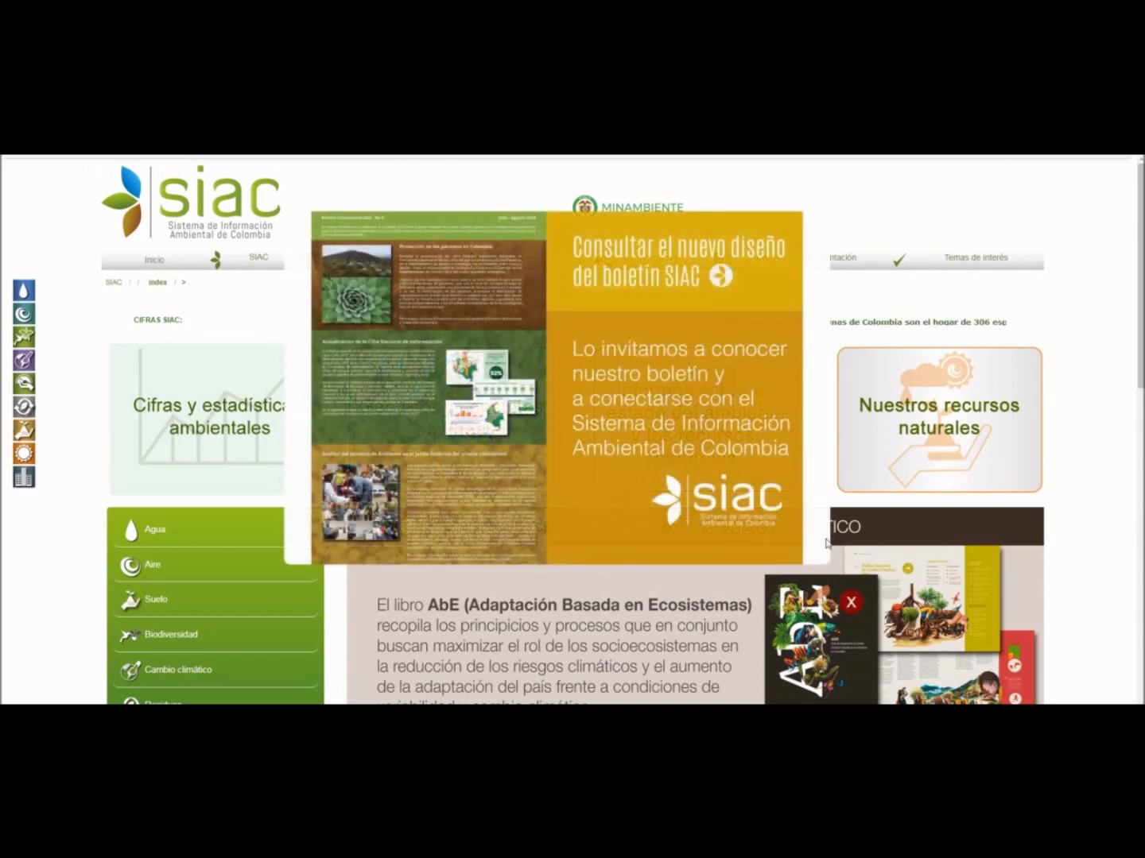
Close the SIAC bulletin popup so the home page tiles are visible.
left_click(851, 601)
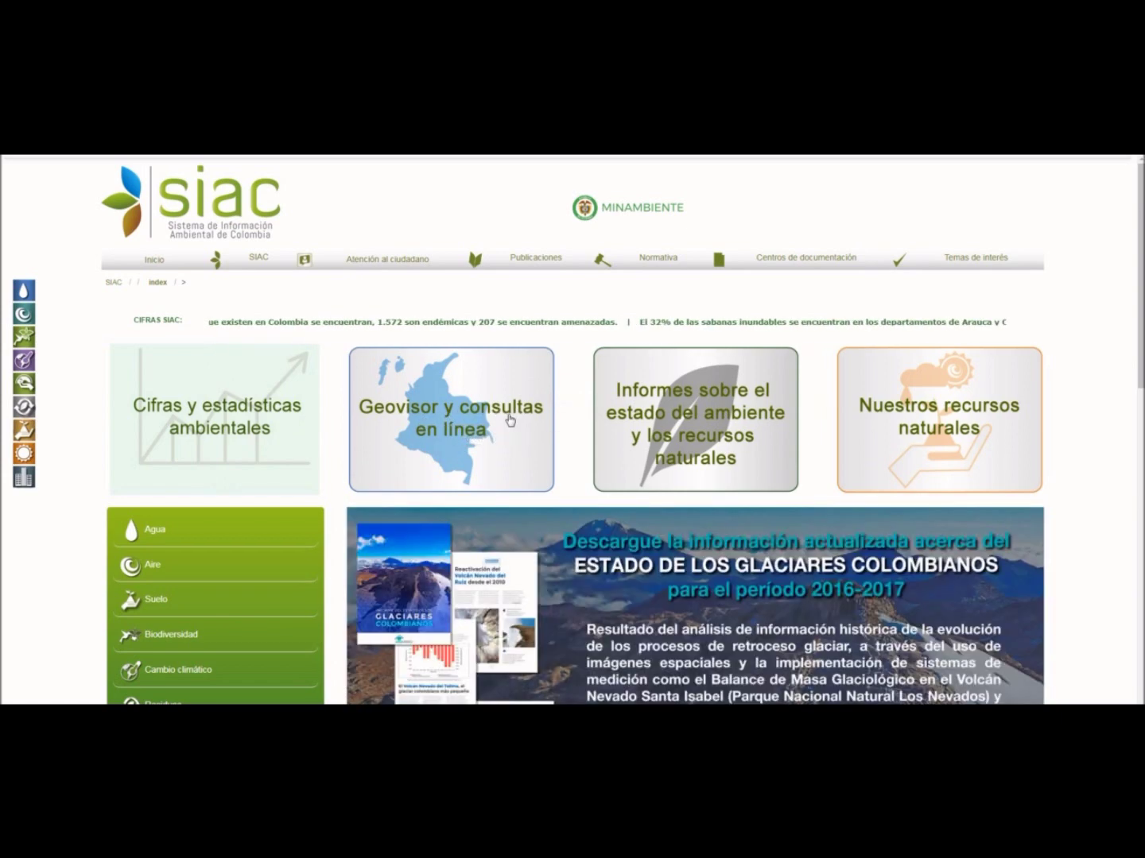
Go to 'Geovisor y consultas en línea' and browse down to the Visor Geográfico tile.
left_click(509, 420)
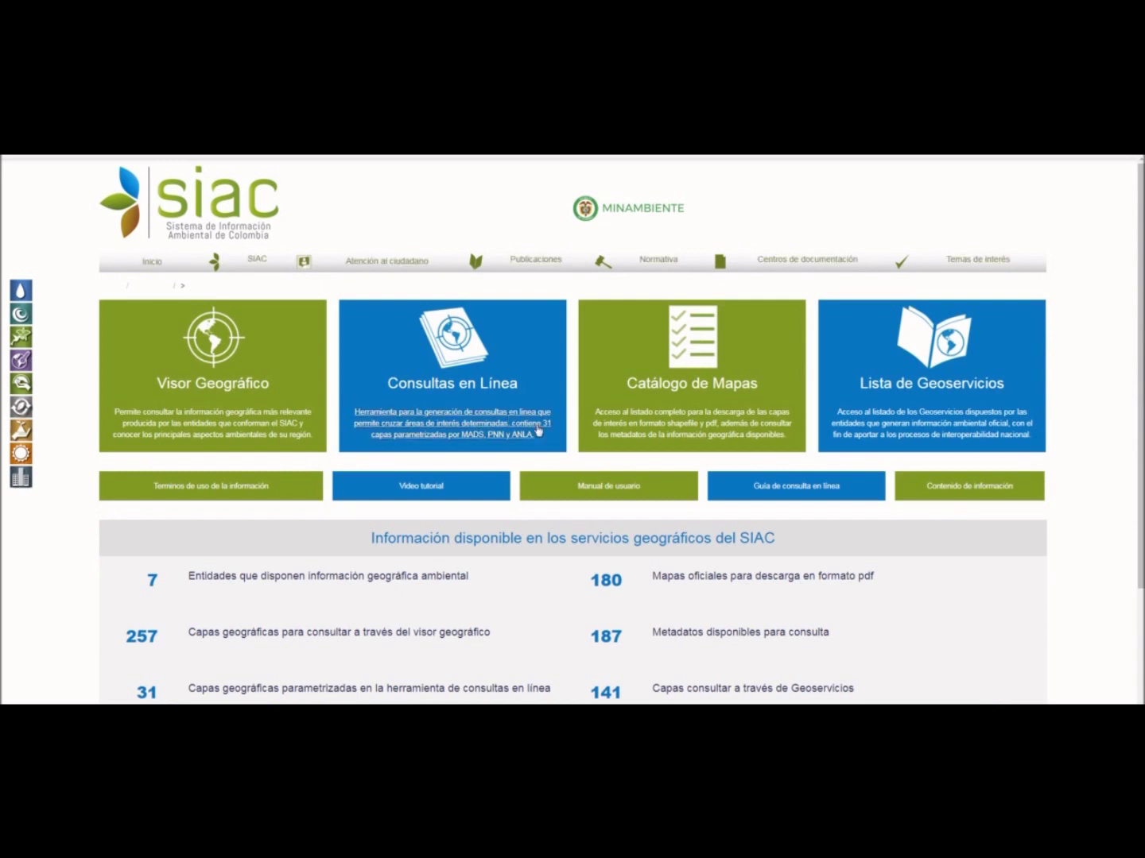
scroll(500, 422, "down", 2)
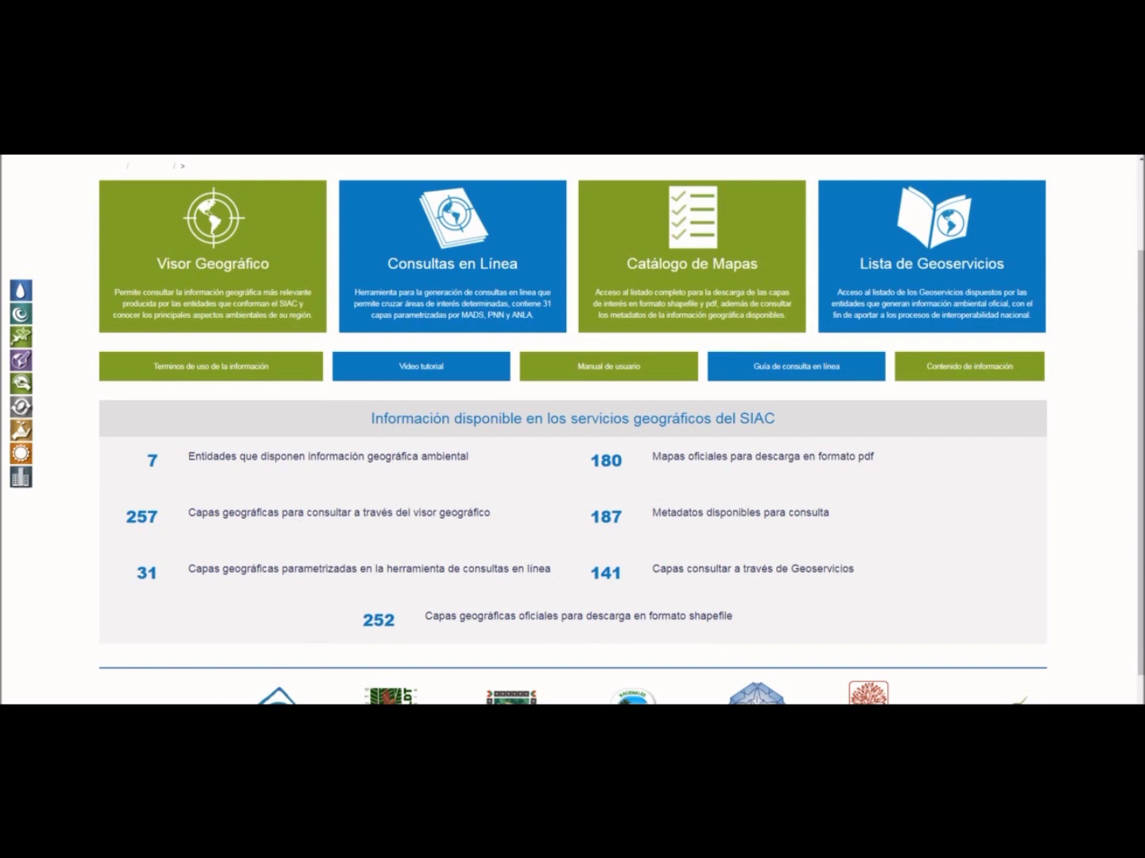
scroll(436, 639, "down", 1)
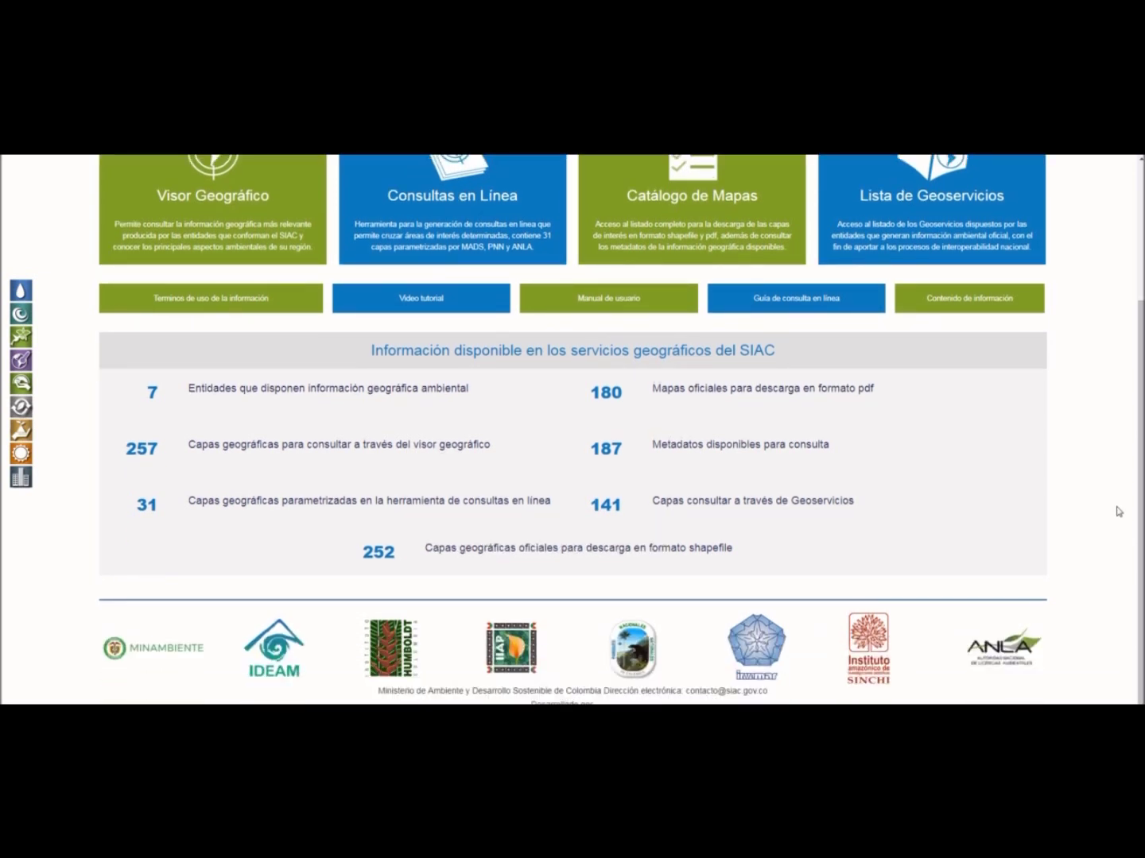
scroll(1118, 512, "up", 2)
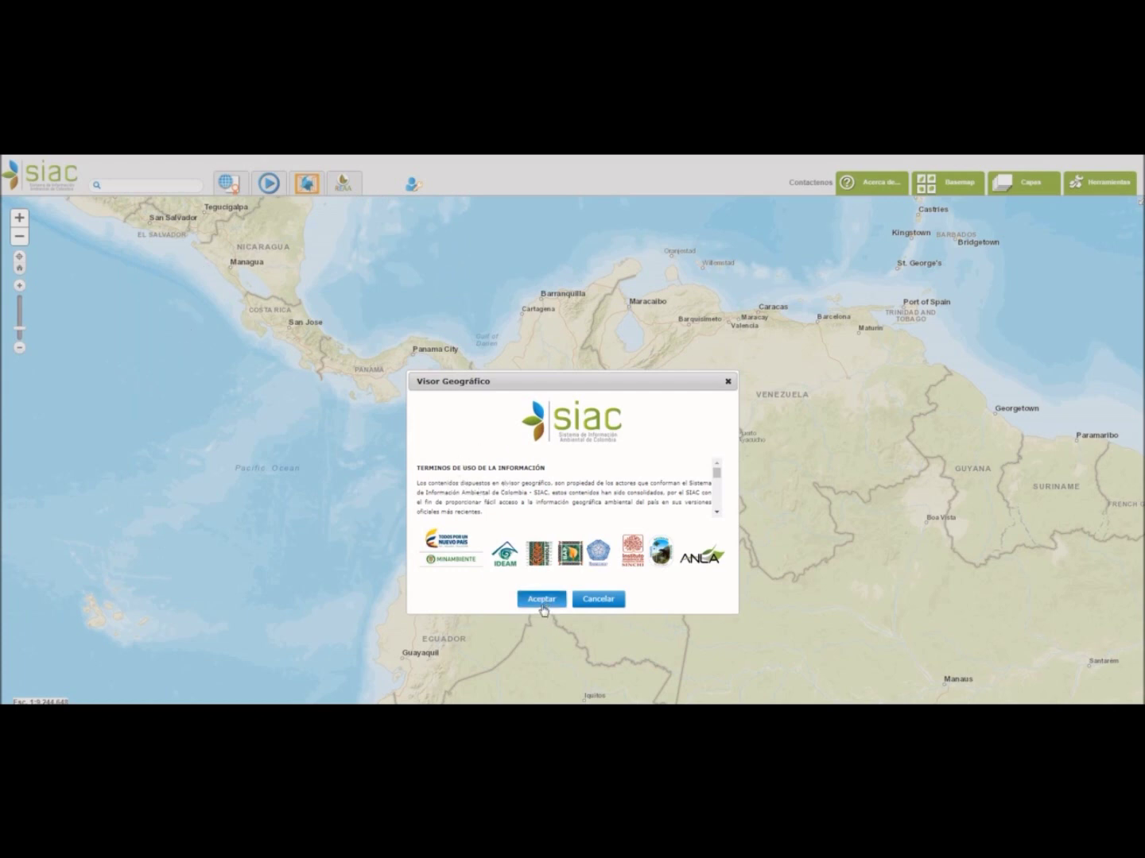
Accept the terms of use and turn on the Ventana de Información Regional.
left_click(543, 606)
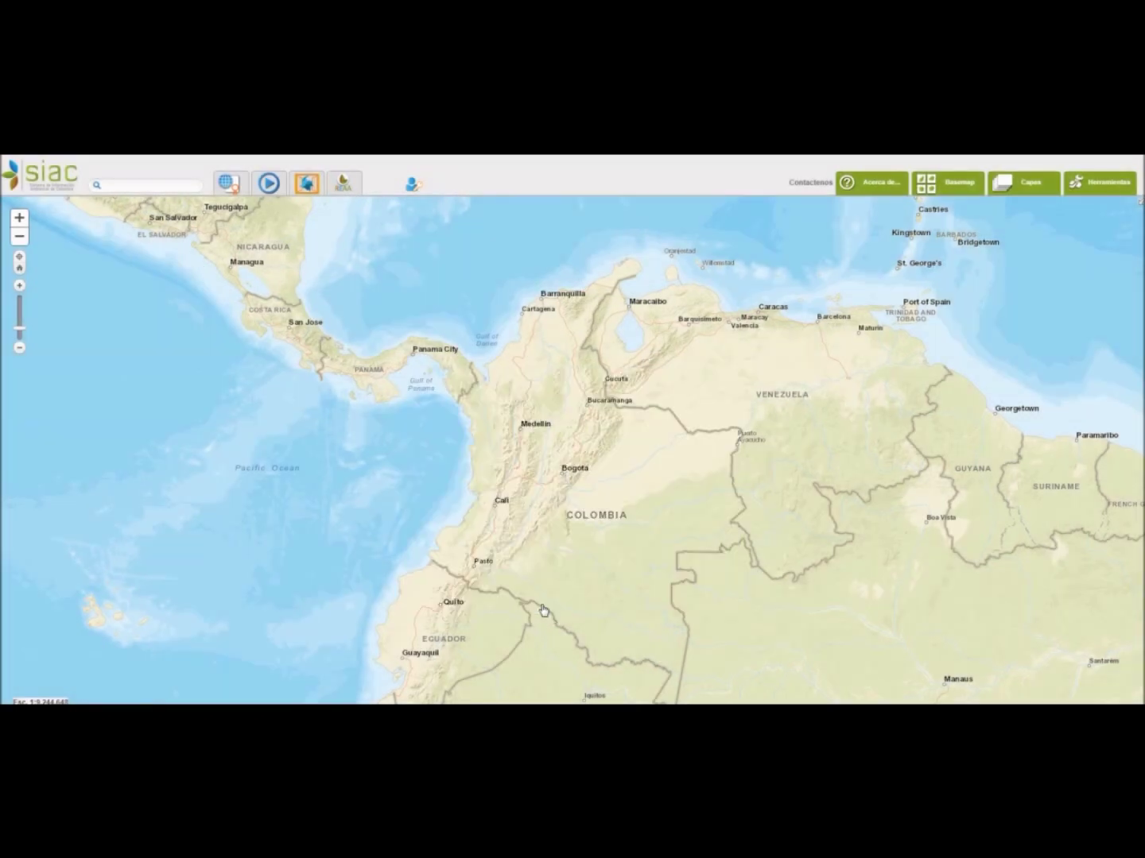
left_click(308, 184)
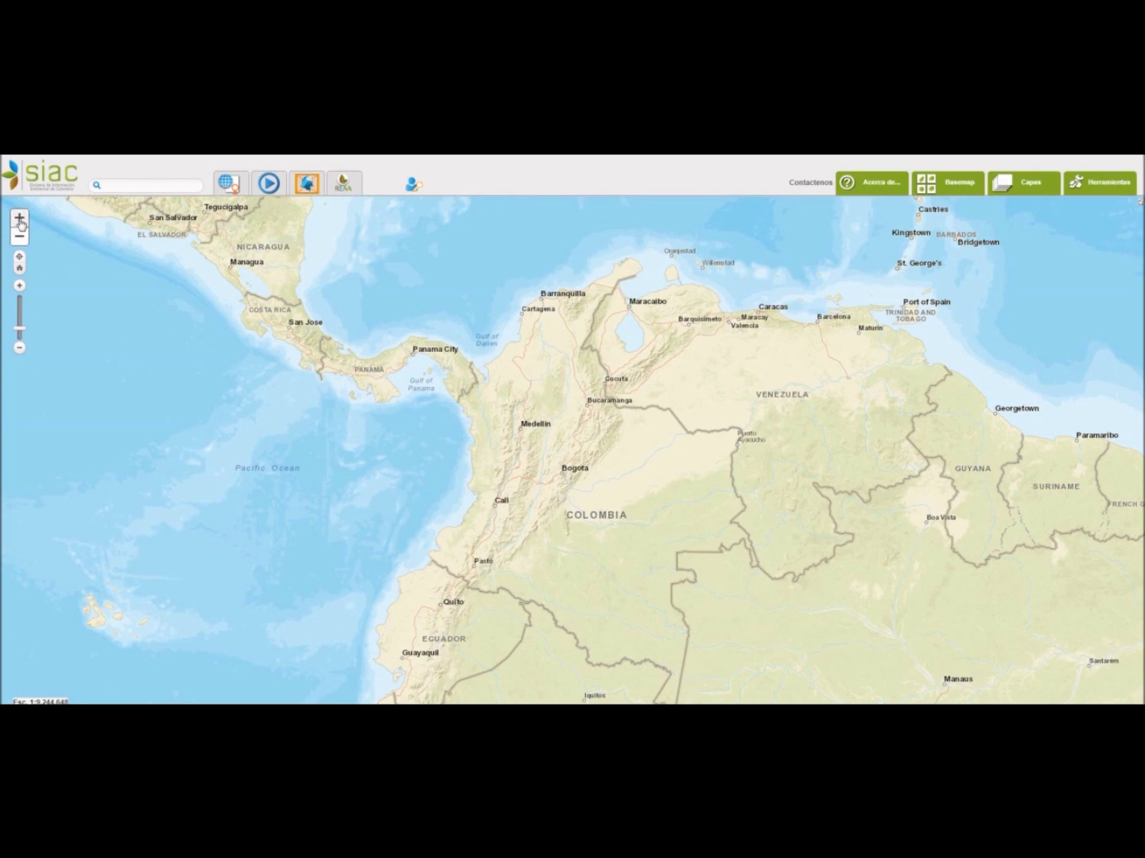
Zoom and pan the map to the Amazon border near Leticia, with the Putumayo river shown.
left_click(20, 221)
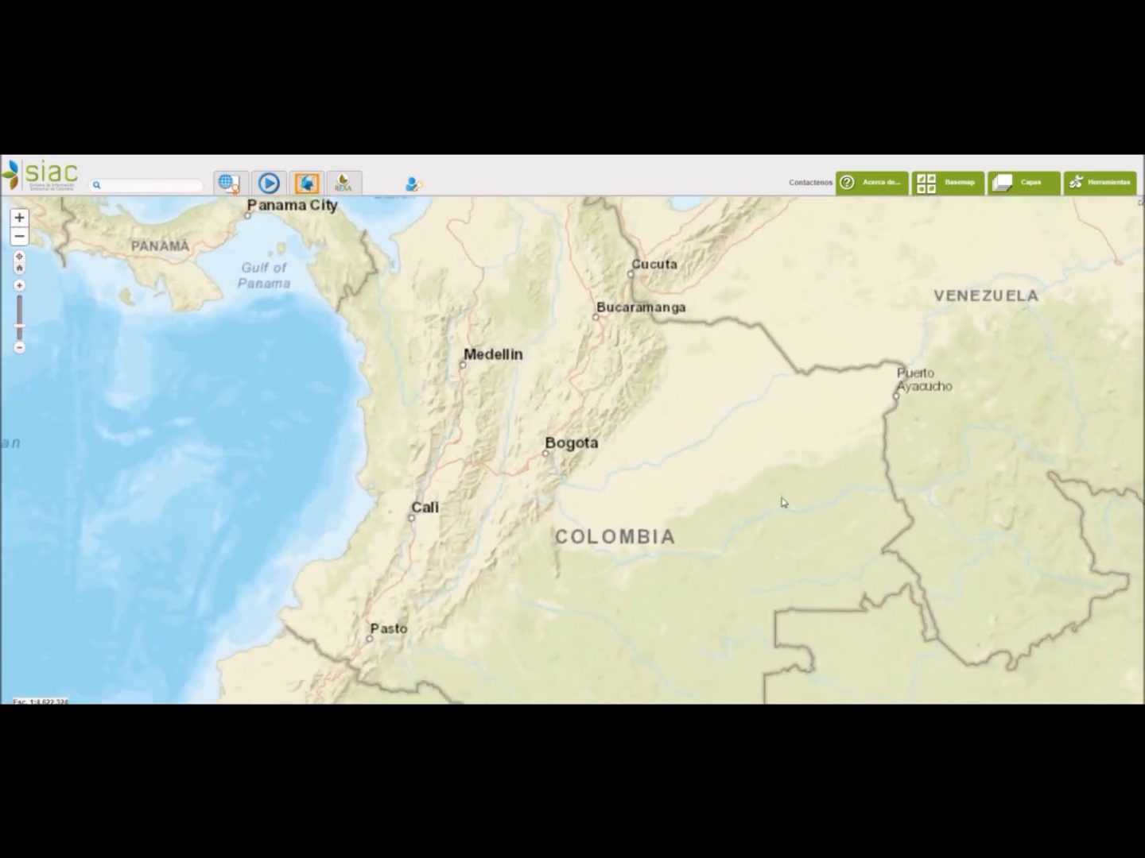
left_click_drag(782, 502, 690, 213)
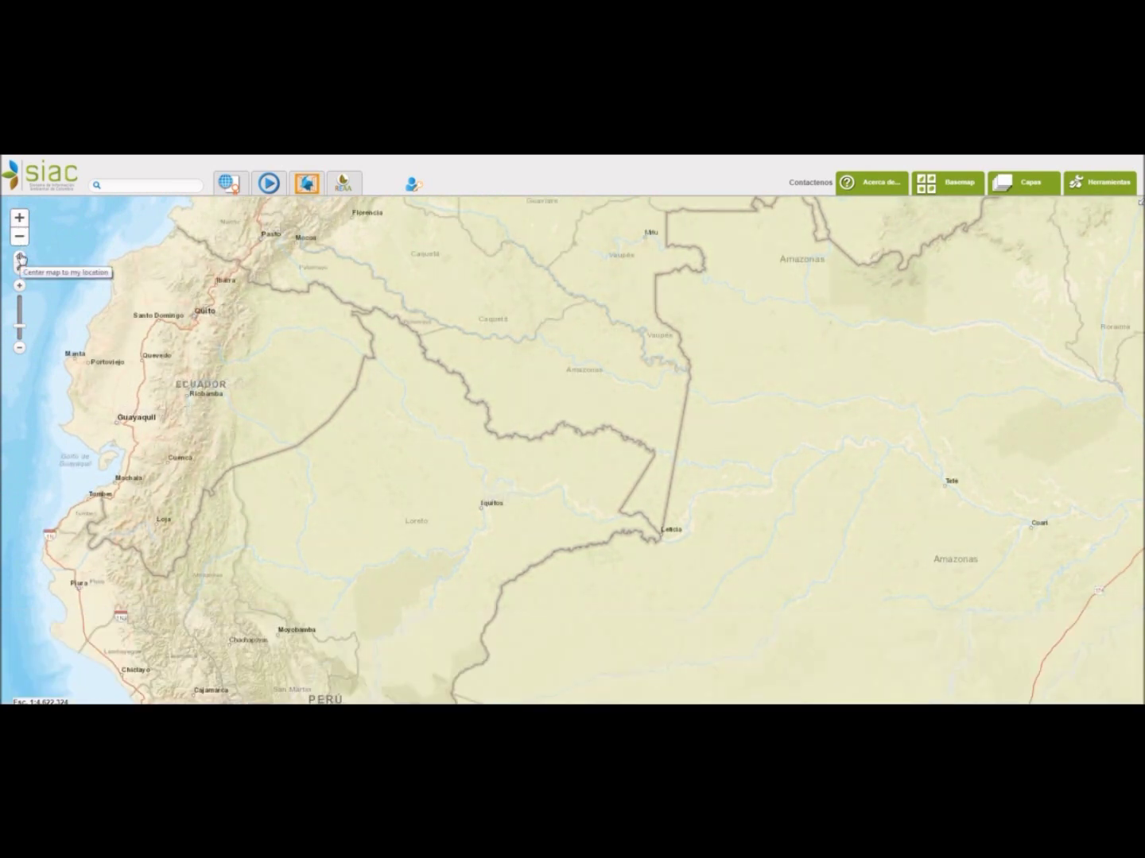
left_click(19, 218)
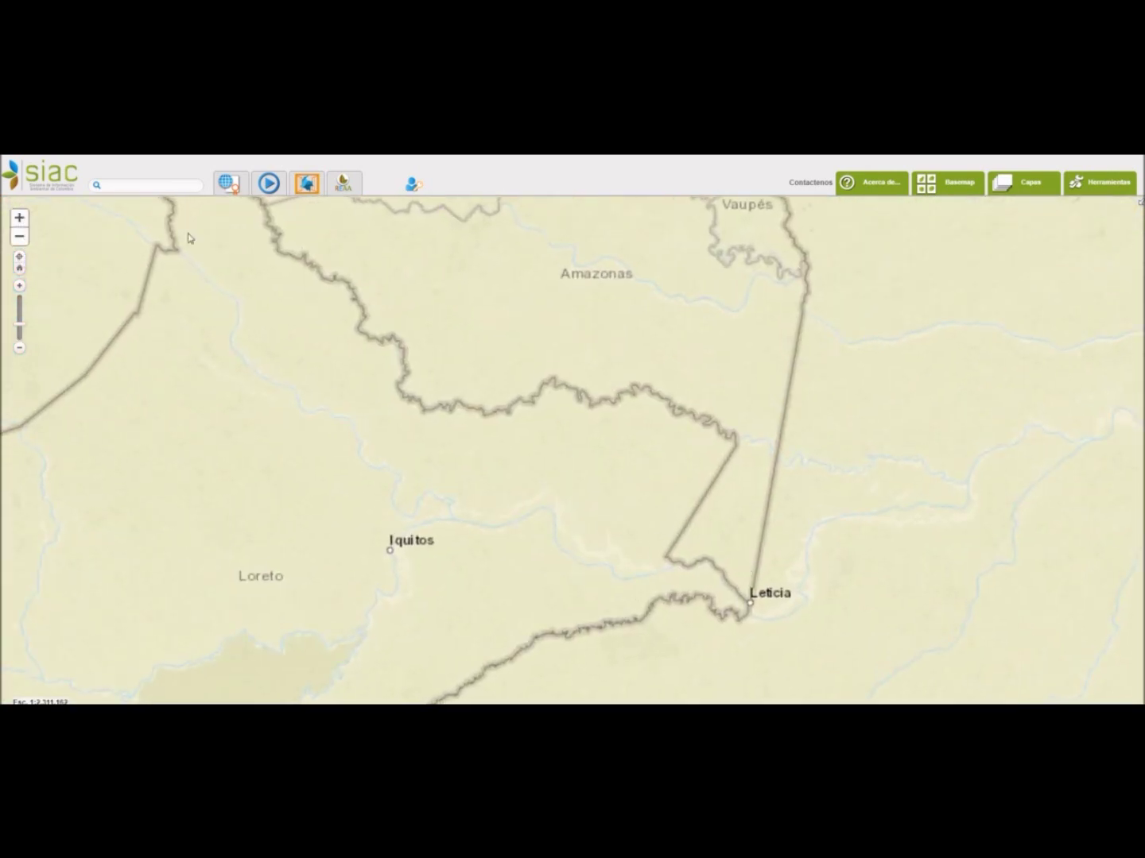
left_click(20, 218)
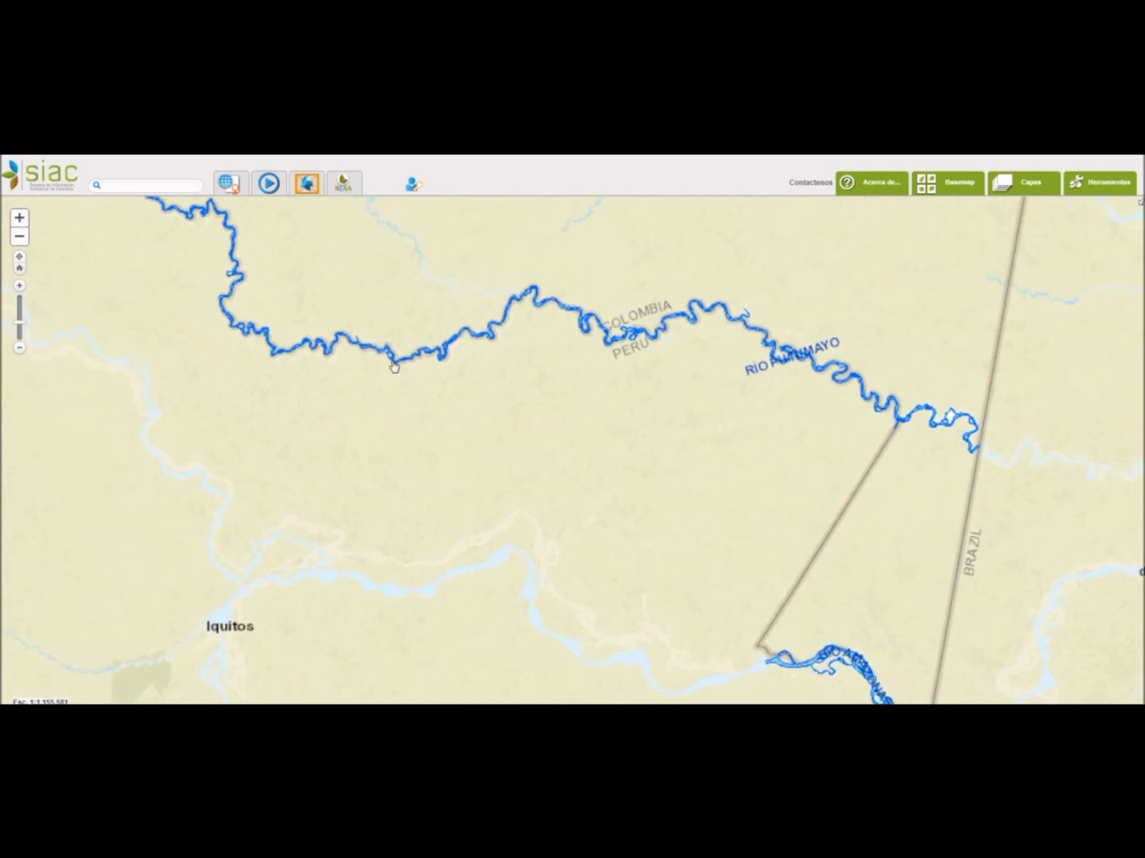
left_click_drag(953, 598, 924, 481)
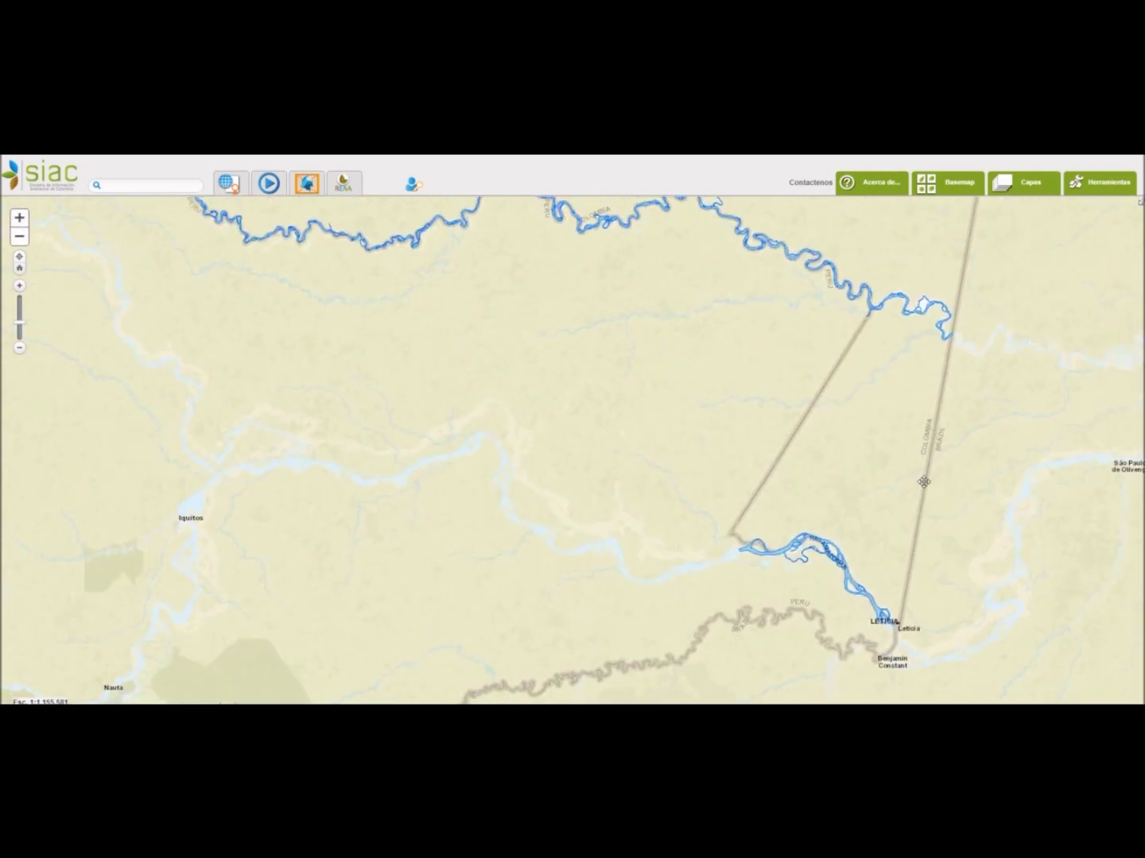
Open the REAA ecosystem registry query and its Dibujar Geometría drawing options.
left_click(346, 184)
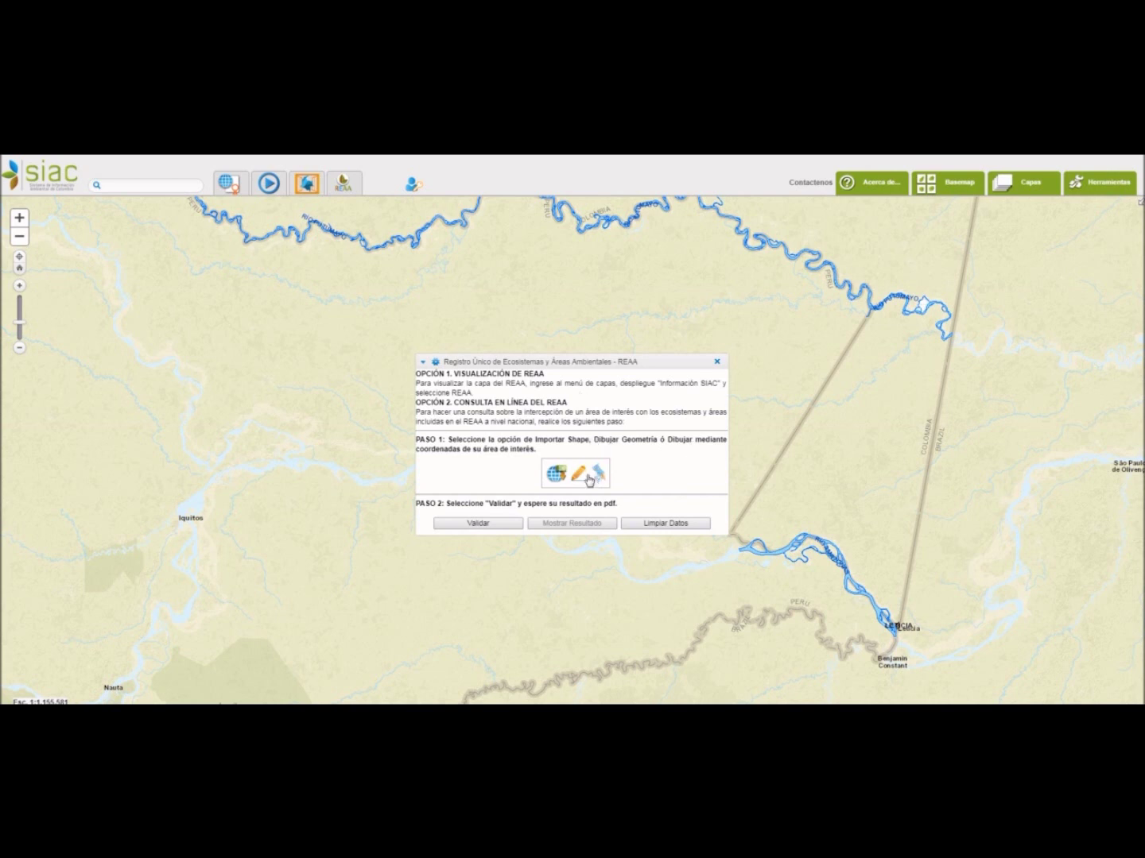
left_click(584, 479)
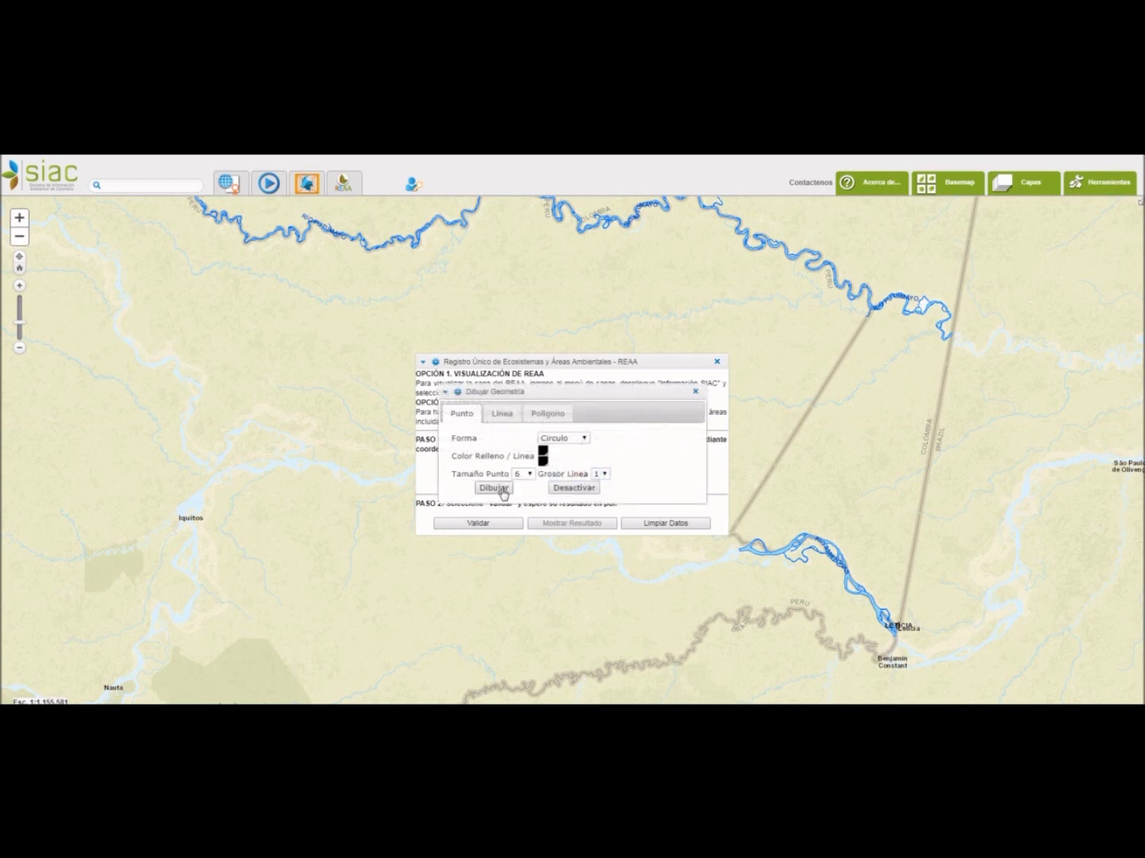
Switch drawing to Polígono and sketch a trial triangle near the Colombia–Brazil border.
left_click(548, 414)
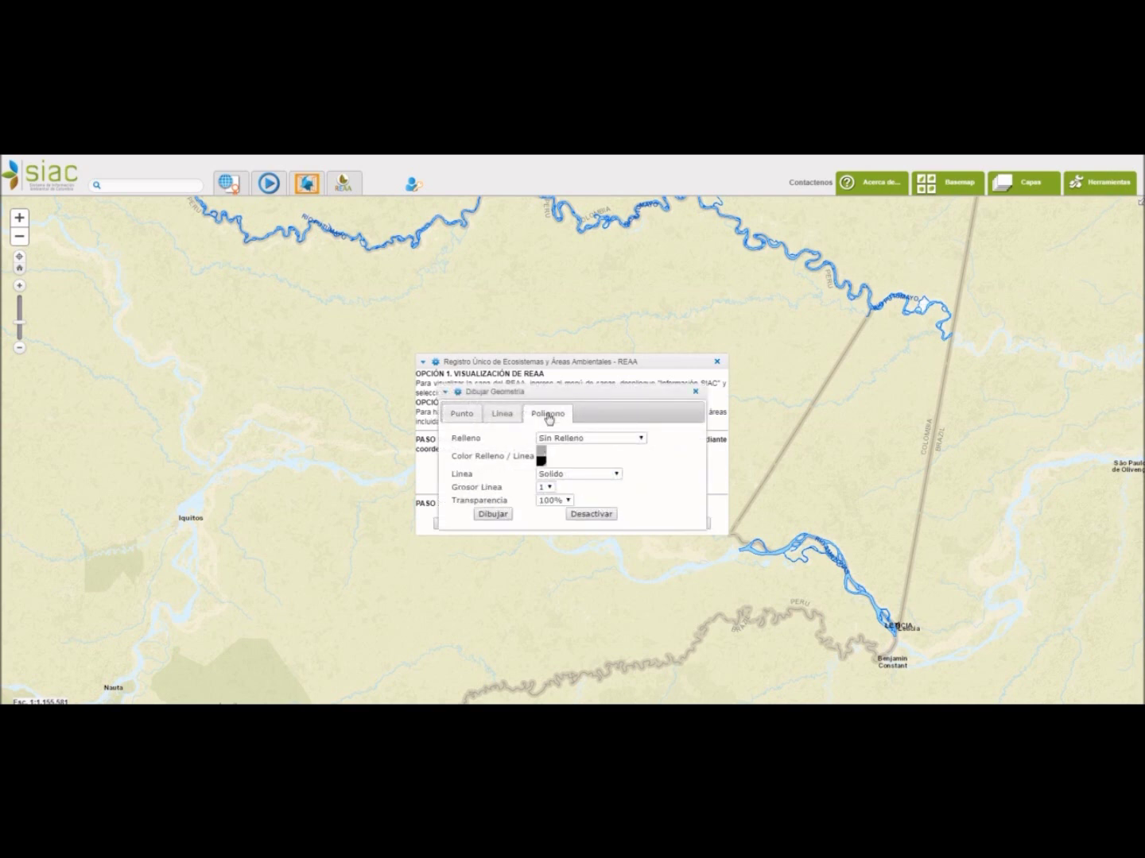
left_click(492, 515)
left_click(873, 312)
left_click(949, 347)
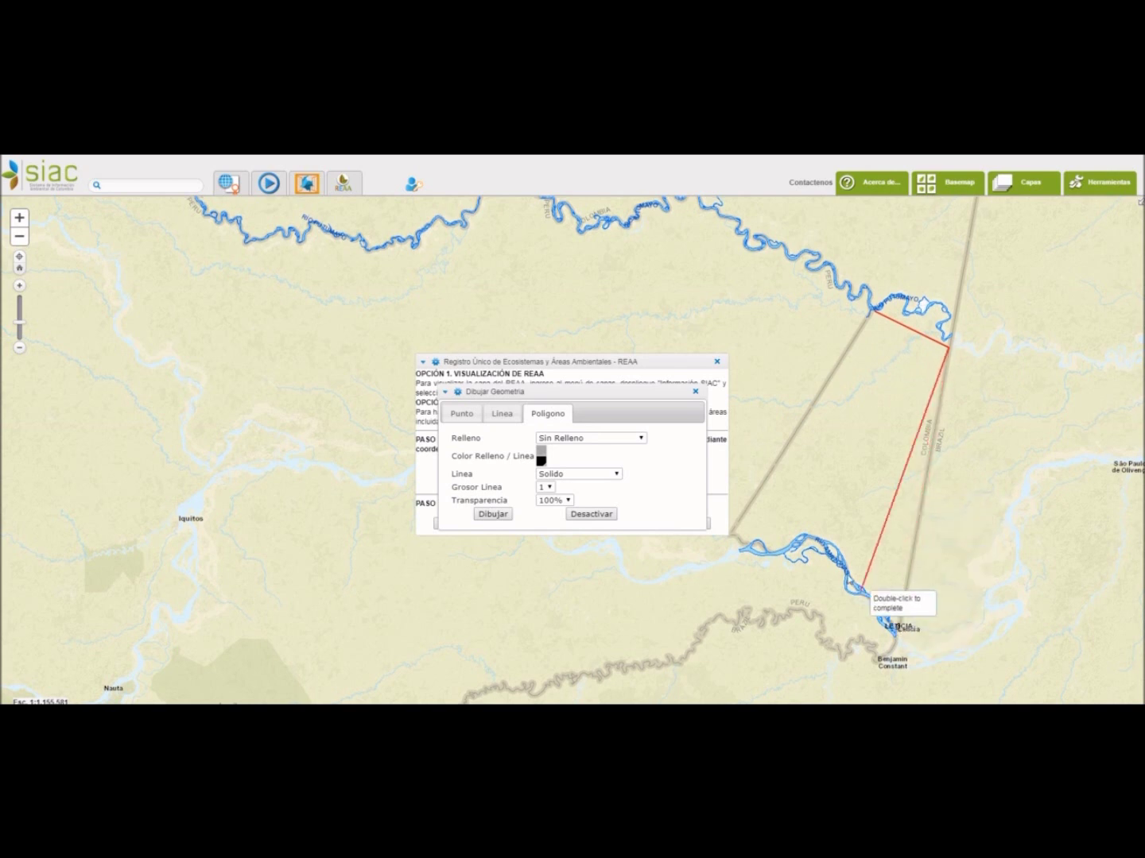
left_click(732, 532)
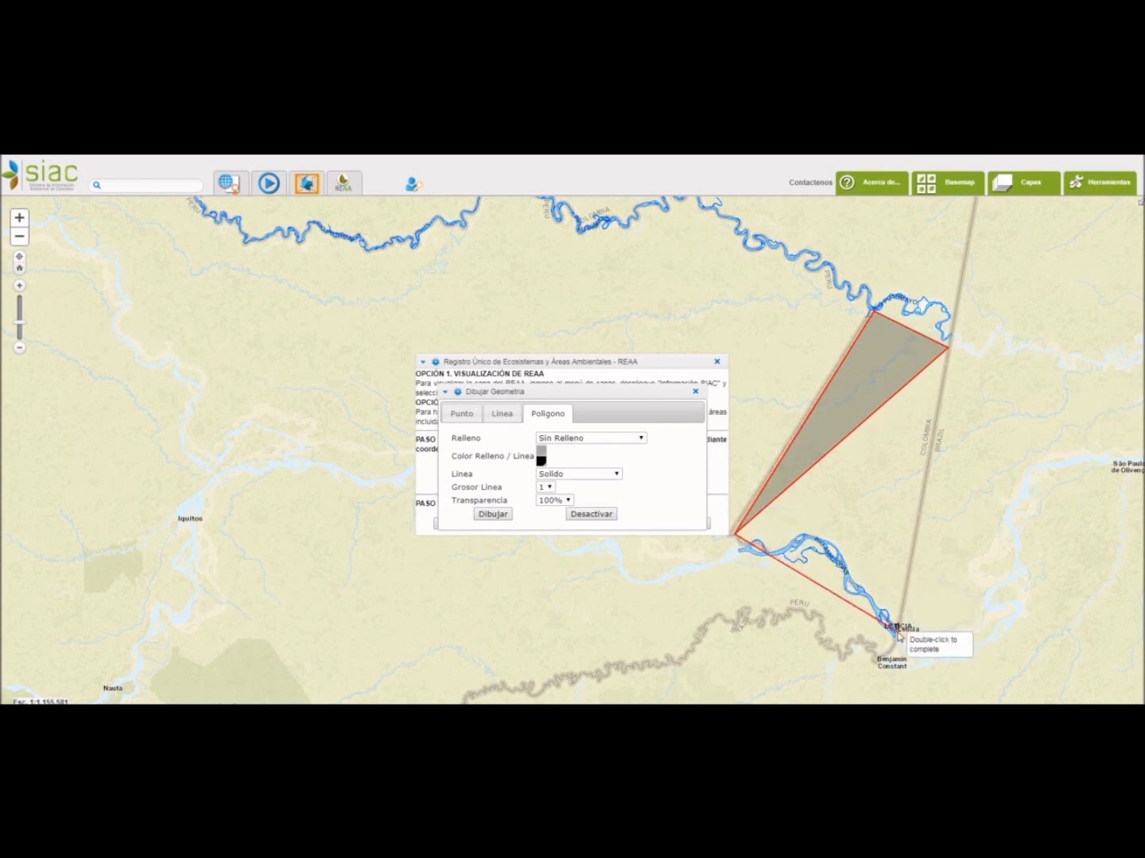
left_click_drag(916, 509, 915, 503)
left_click(936, 351)
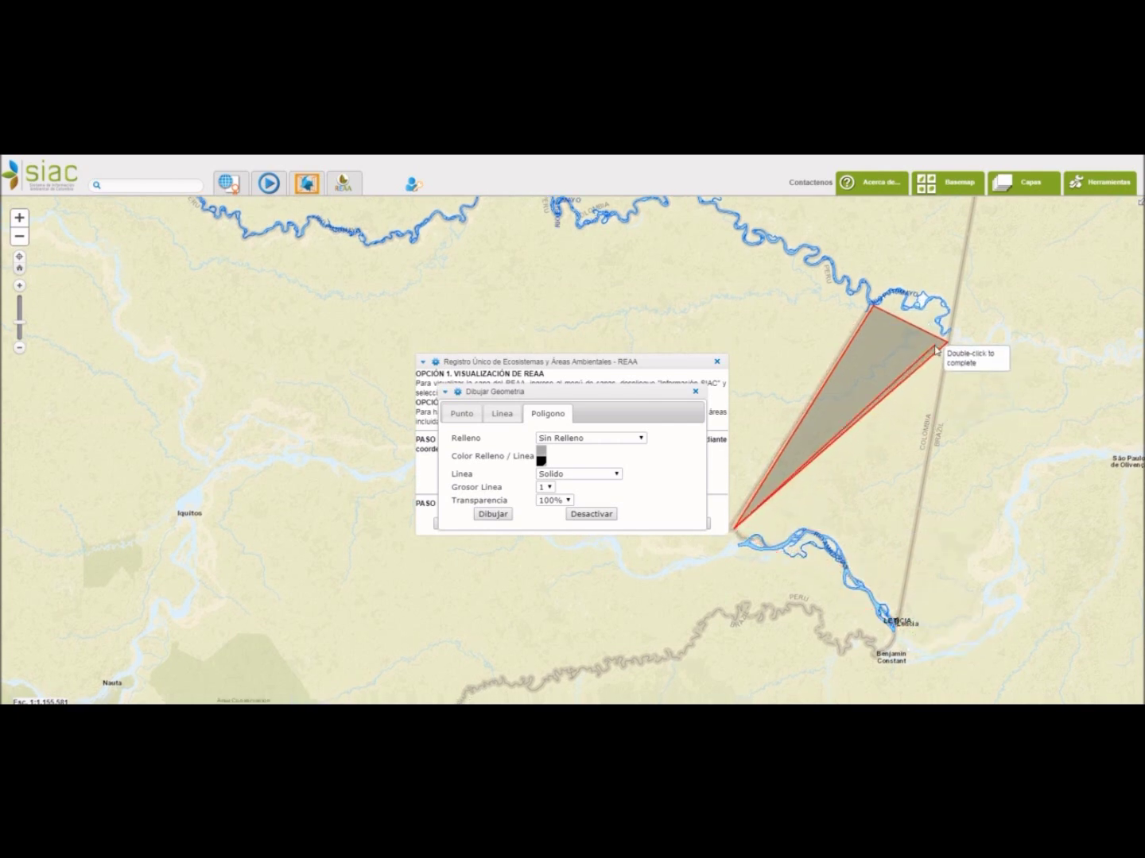
left_click(936, 350)
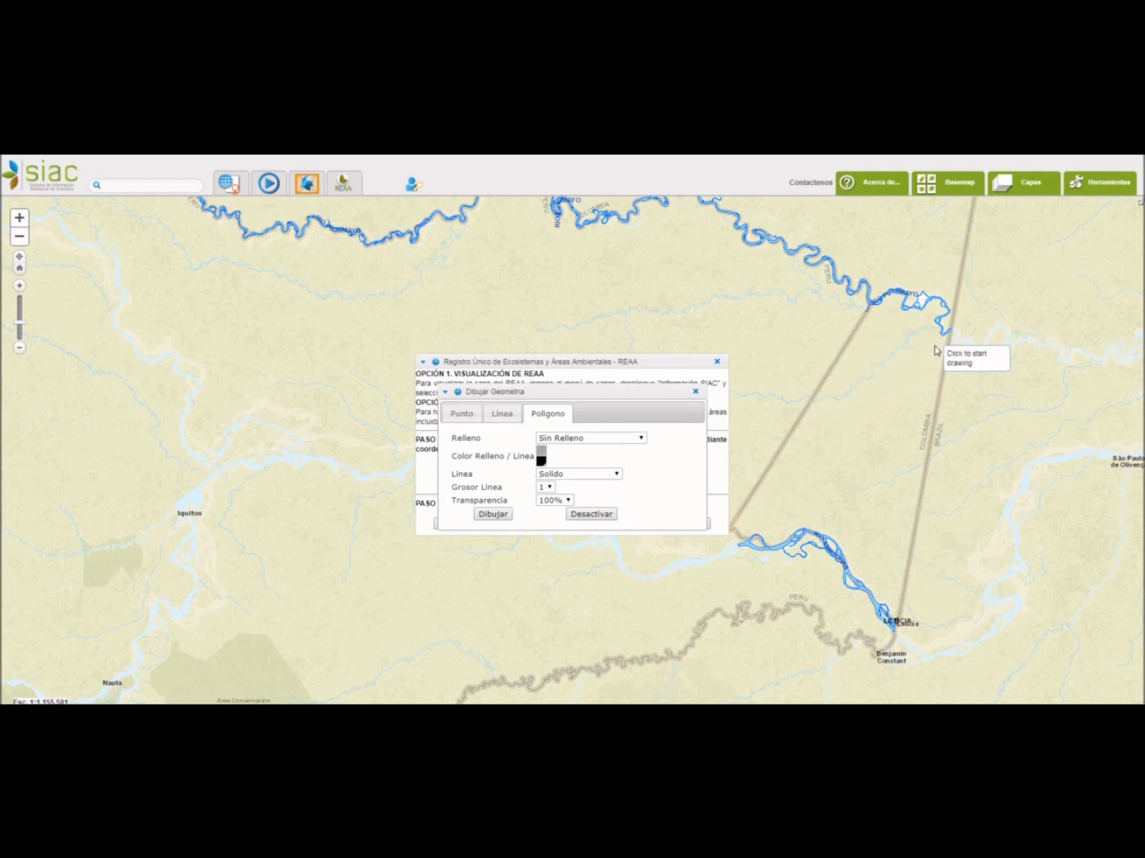
Place the first polygon vertices from the northern river bend down to Leticia.
left_click(873, 301)
left_click(903, 293)
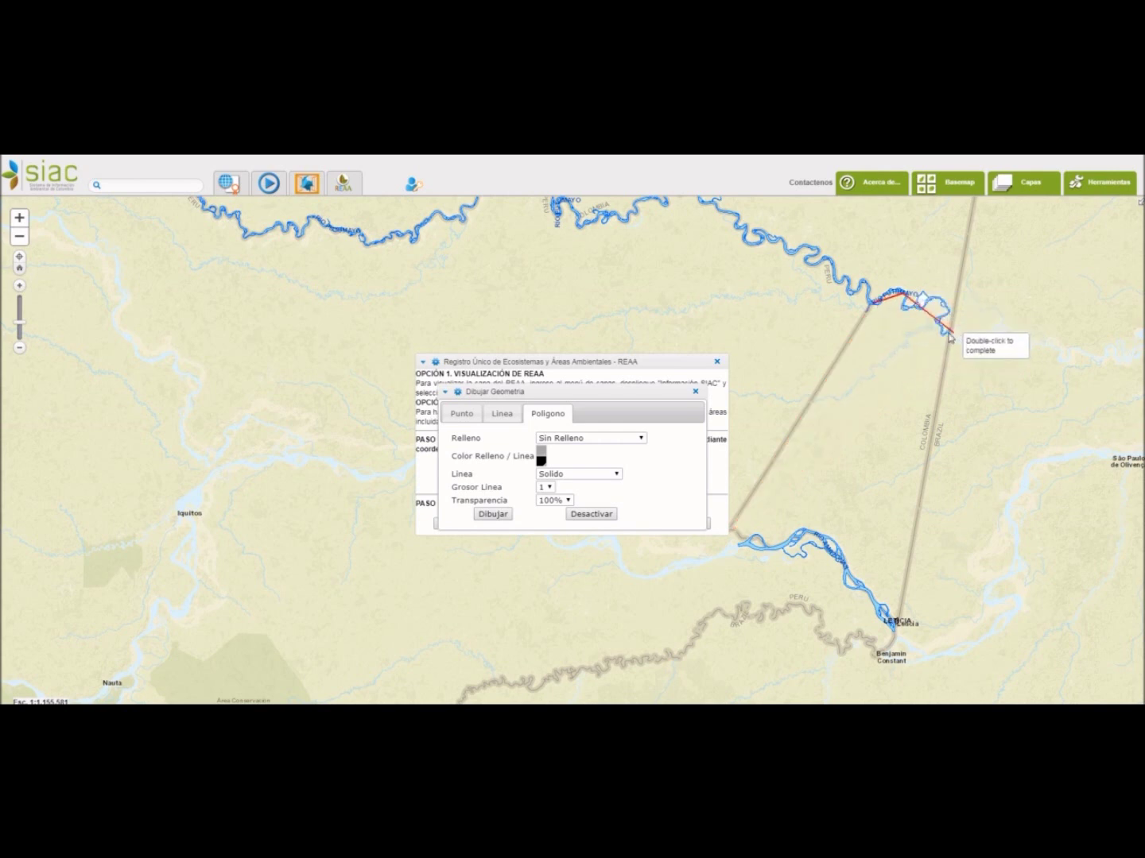
left_click(944, 332)
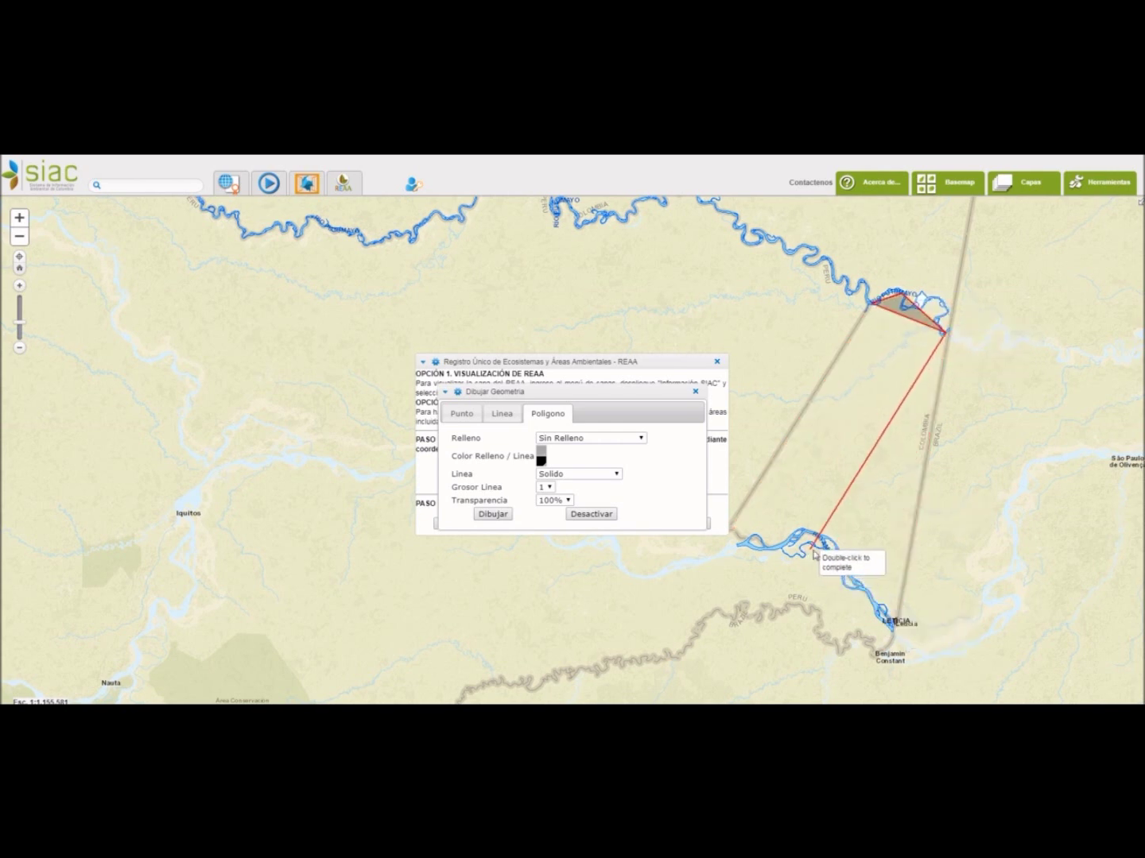
left_click(895, 619)
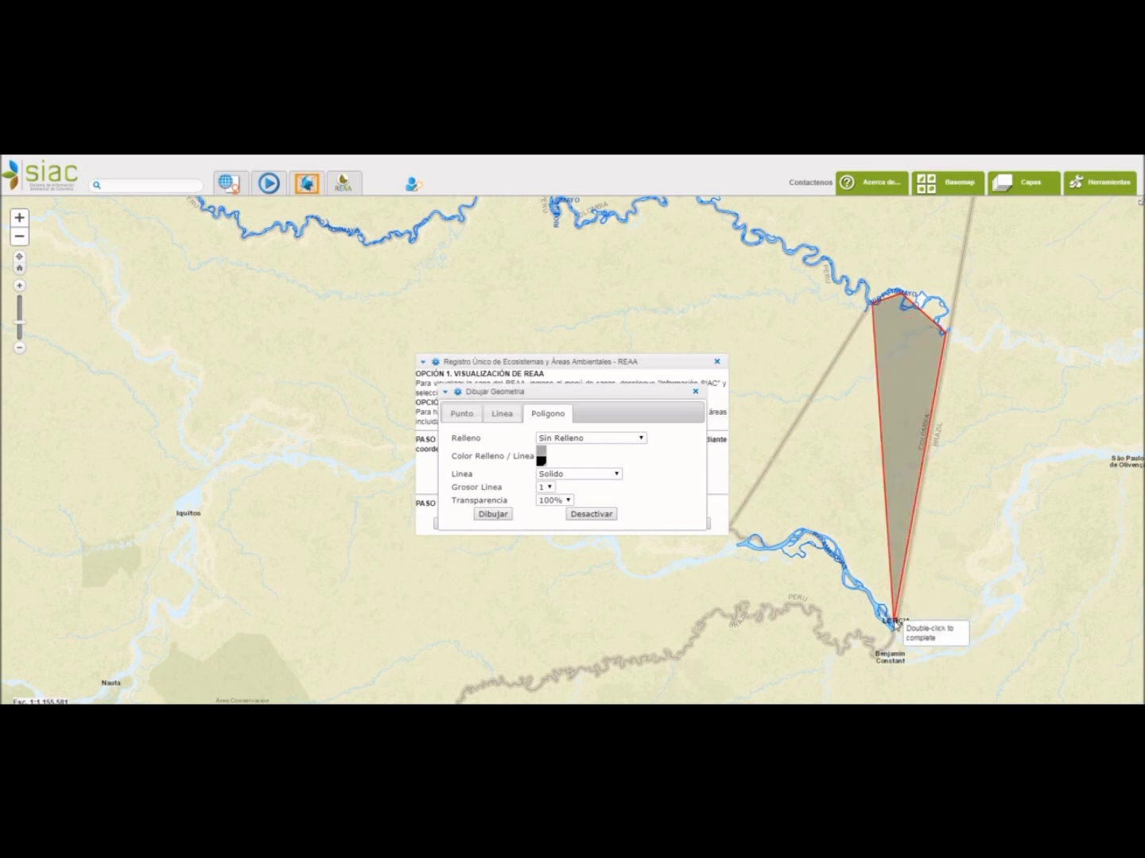
Add two Amazon vertices west of Leticia, close the polygon, and validate it against REAA.
left_click(817, 536)
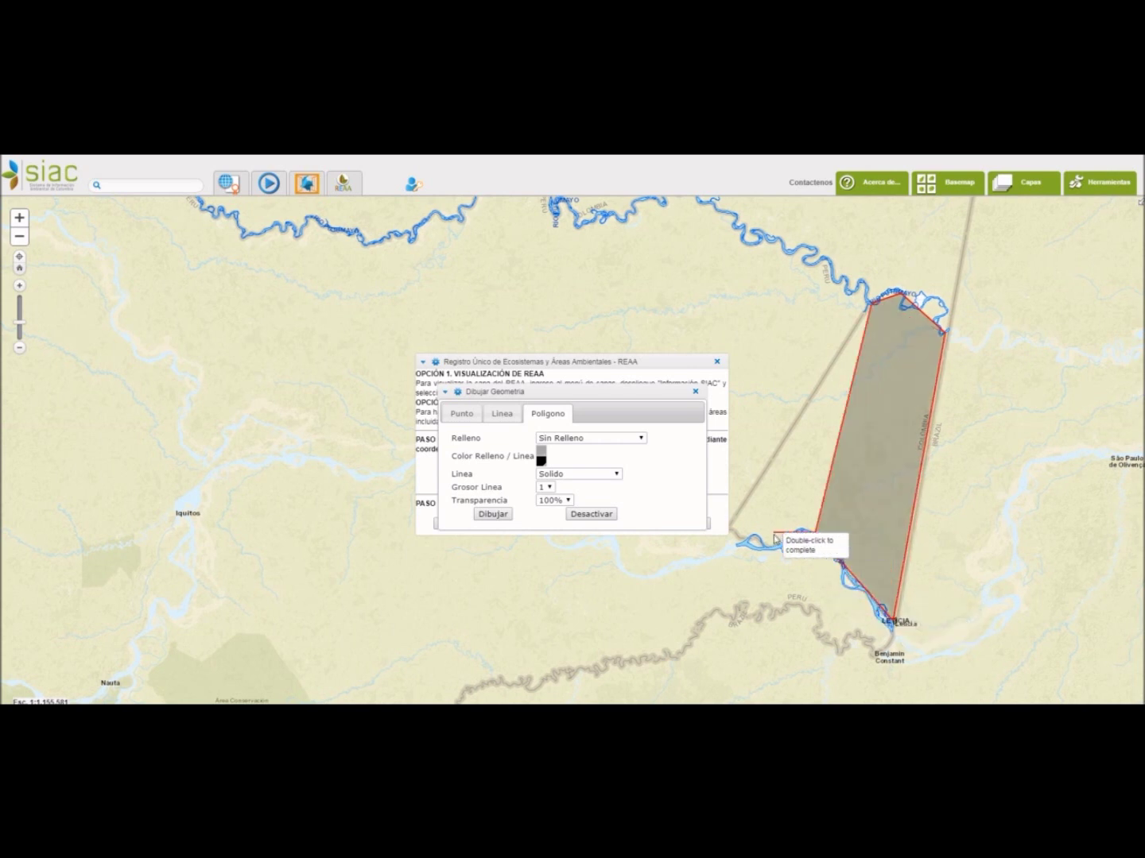
left_click(731, 528)
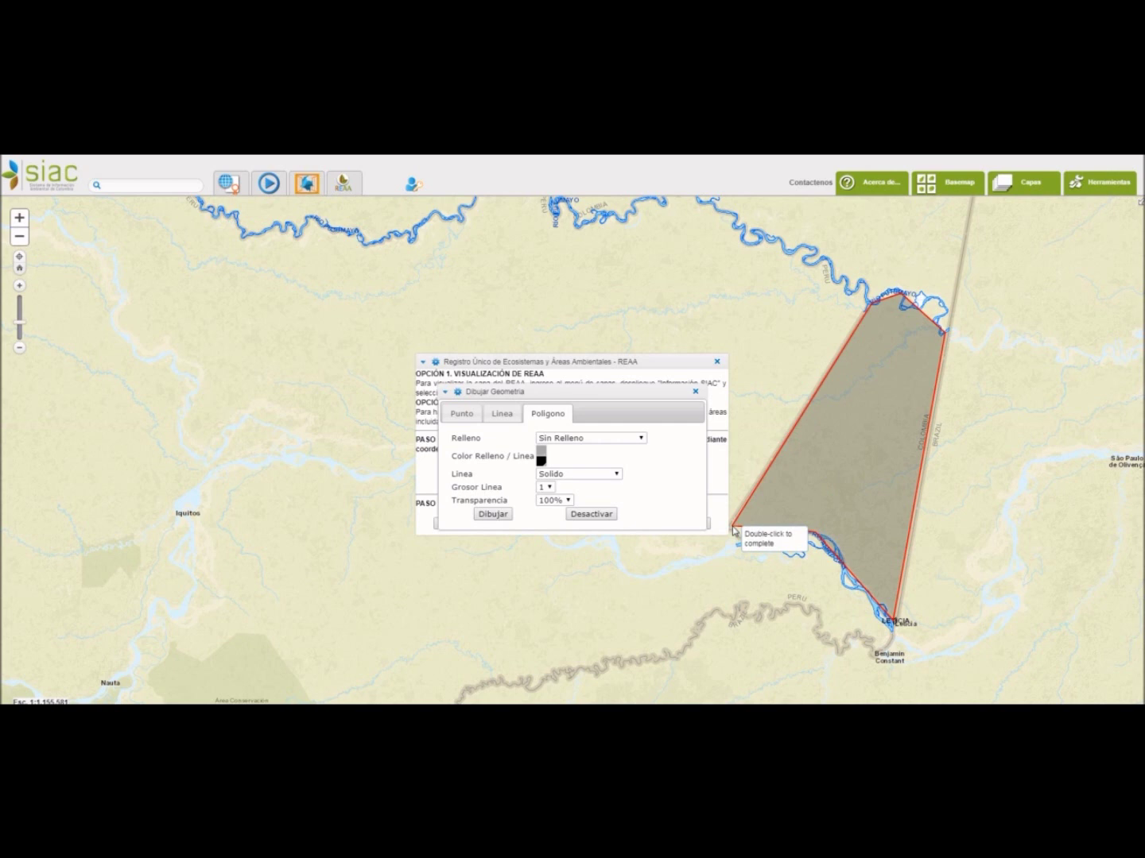
double_click(732, 527)
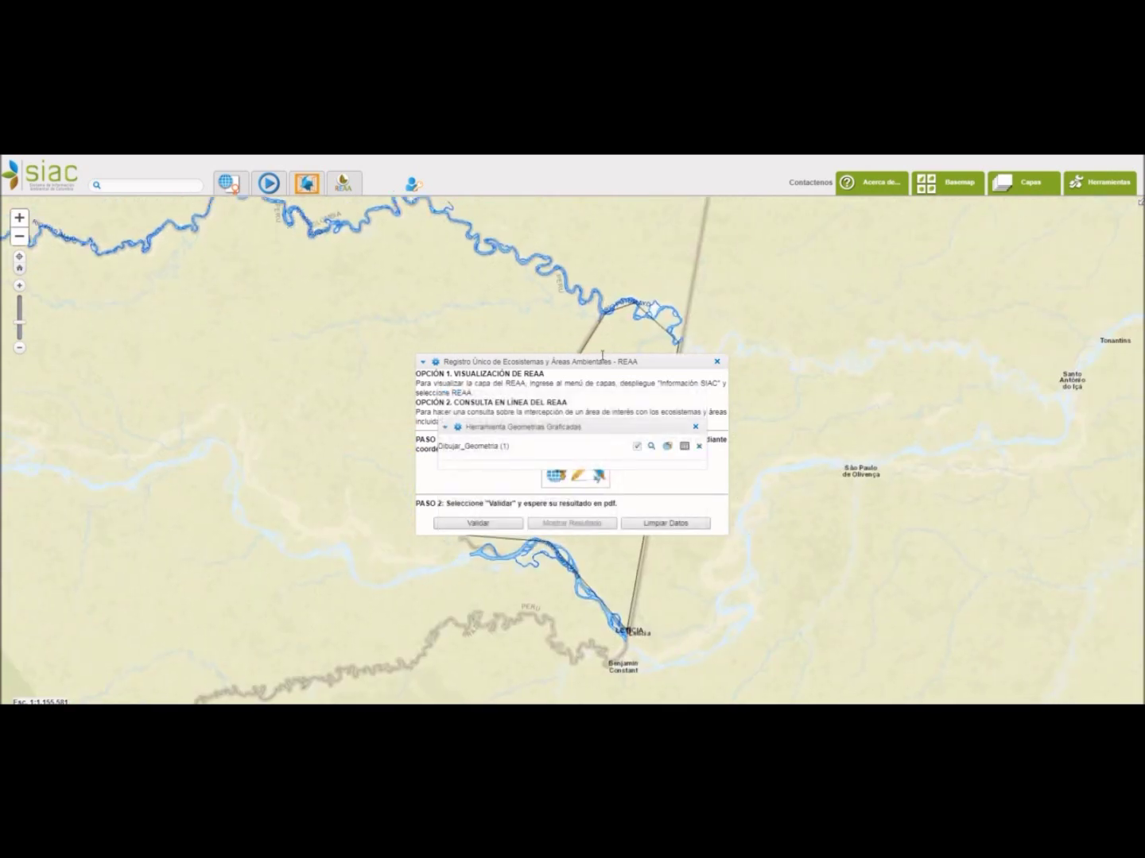
left_click_drag(597, 357, 286, 295)
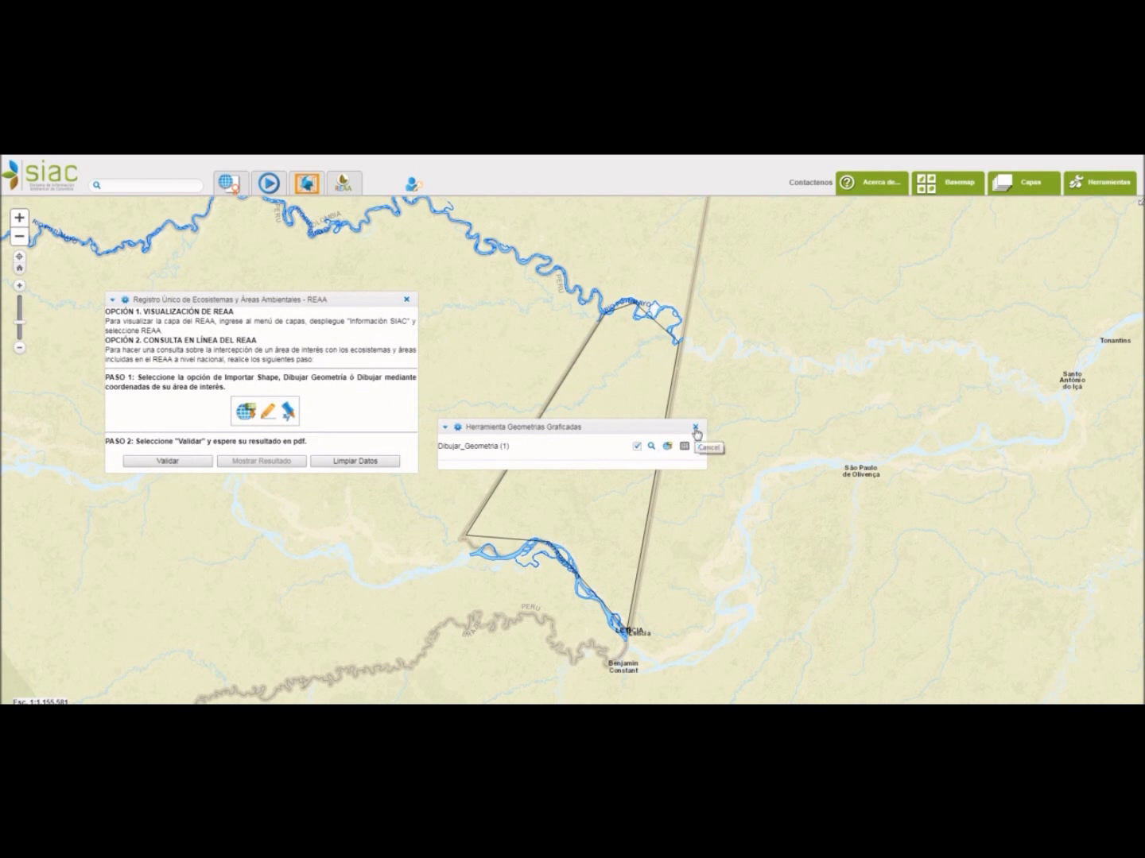
left_click(178, 464)
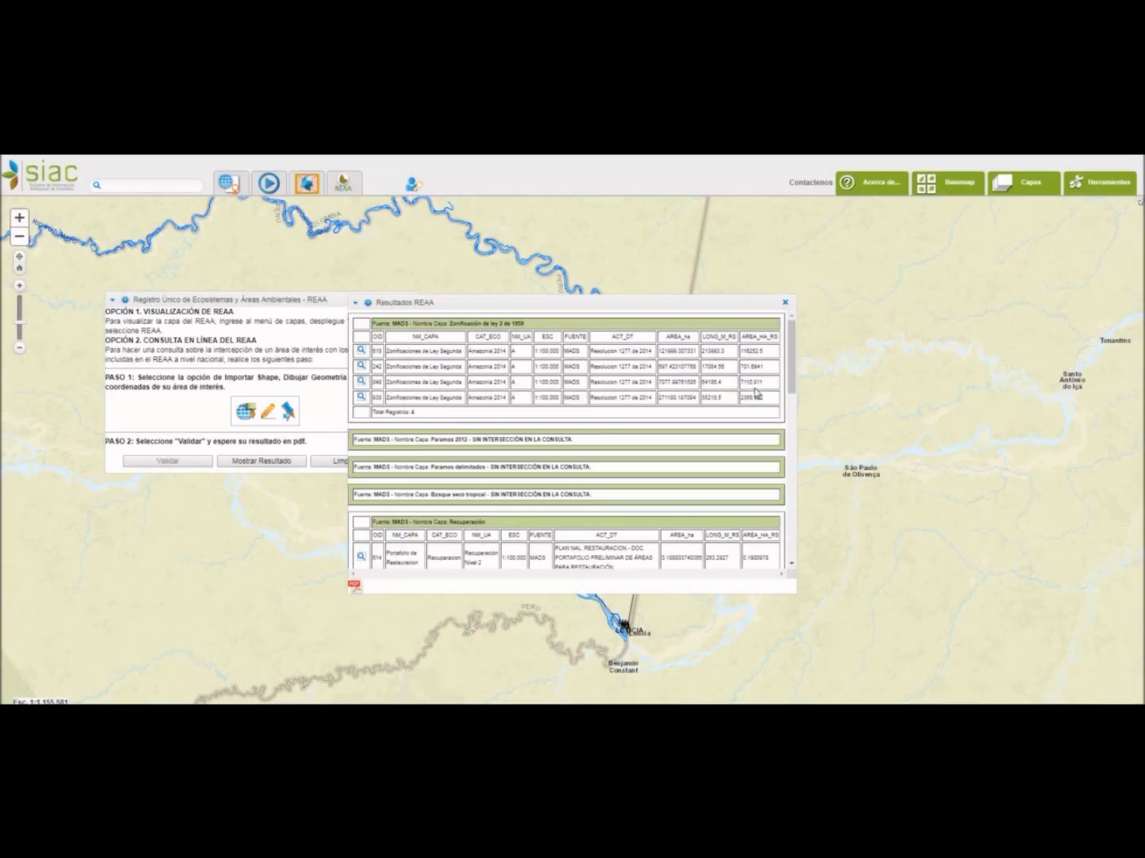
Scroll the Resultados REAA panel down to the Recuperación Nivel 2 restoration records.
left_click(791, 565)
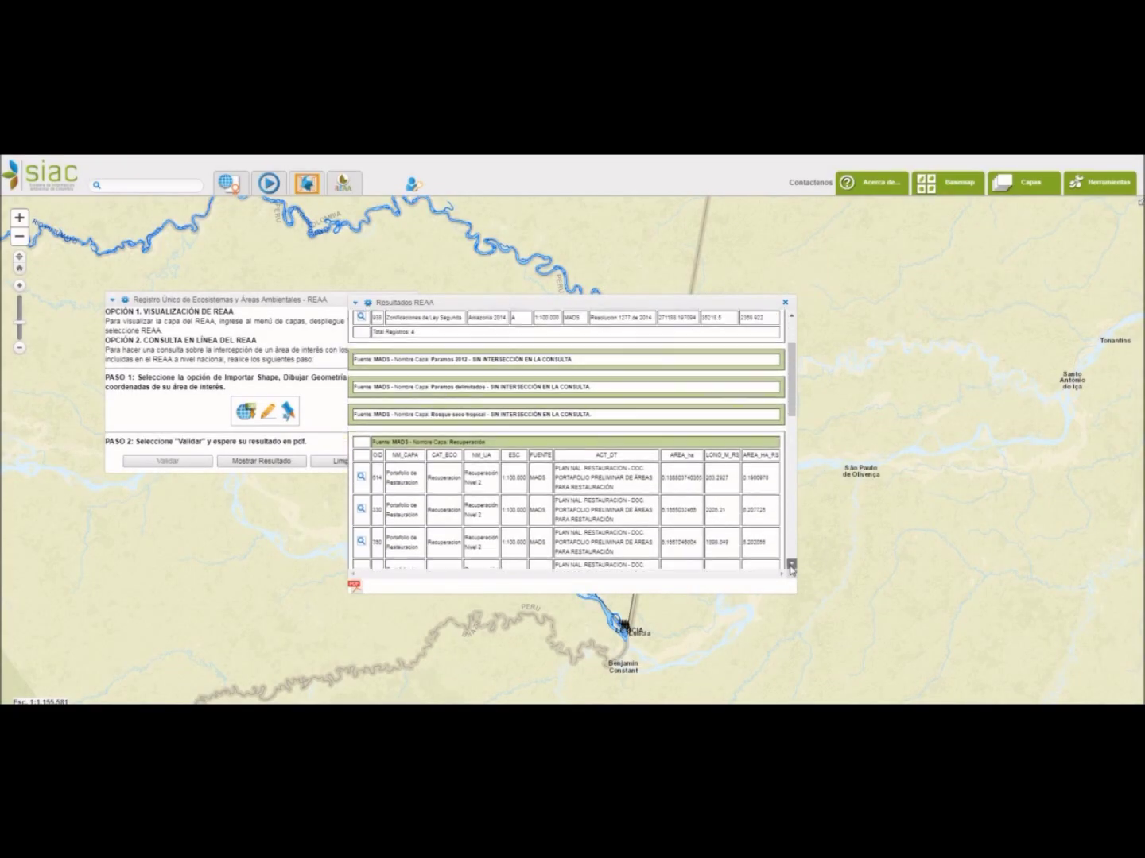
Scroll to the end of the REAA results: one Restauración record, no Ramsar, coral or mangrove intersections.
scroll(791, 565, "down", 1)
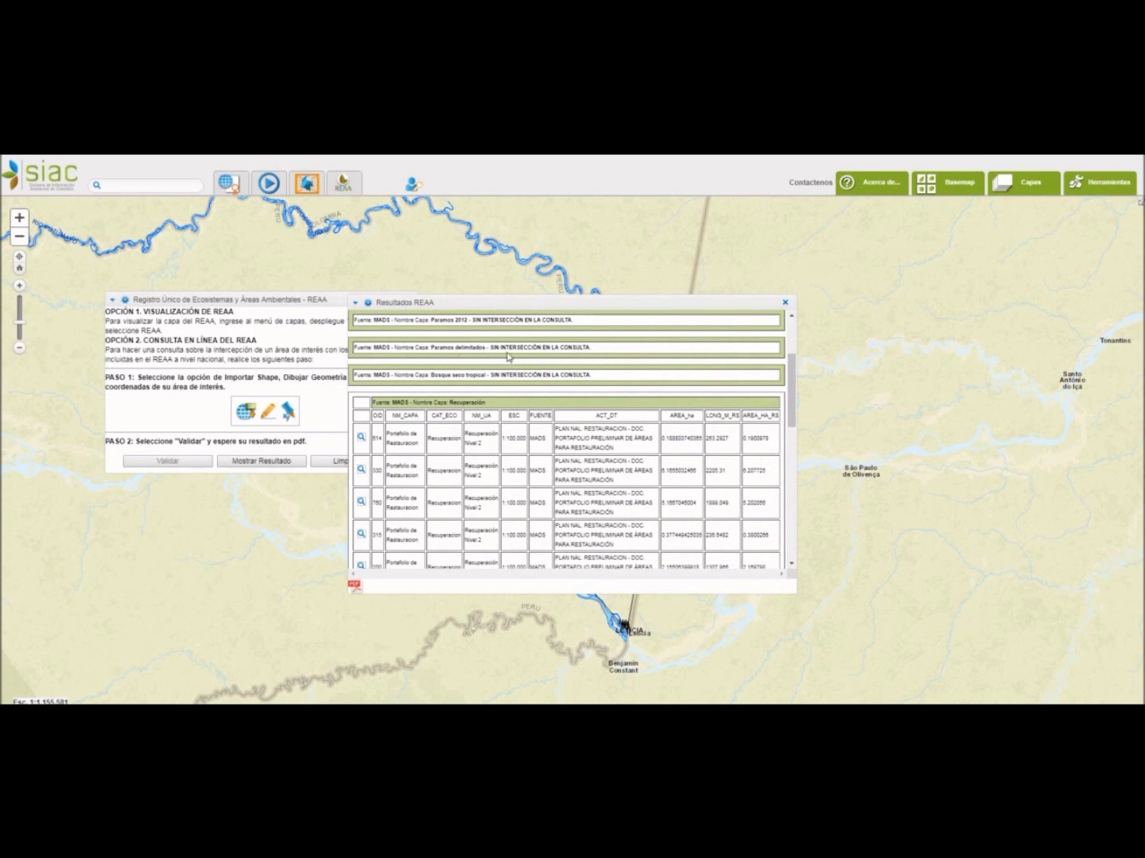
left_click(791, 566)
left_click(791, 566)
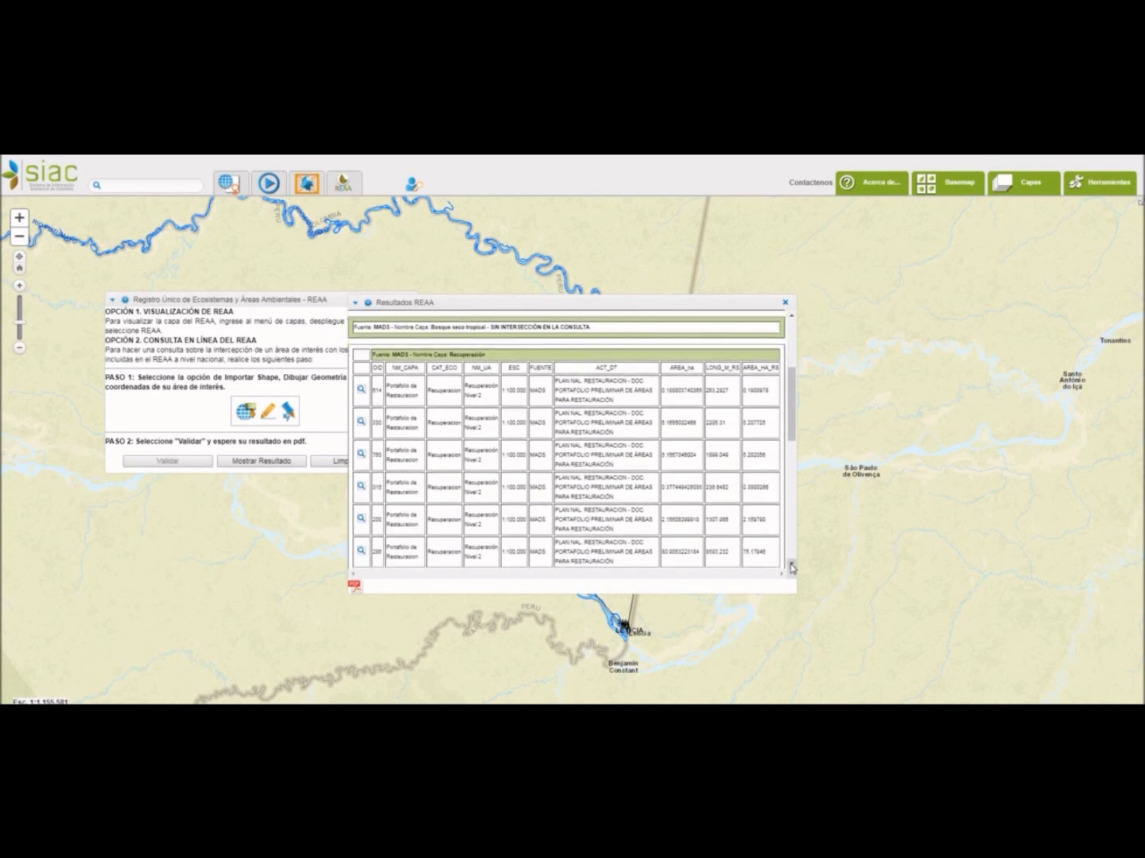
left_click(791, 566)
left_click(790, 566)
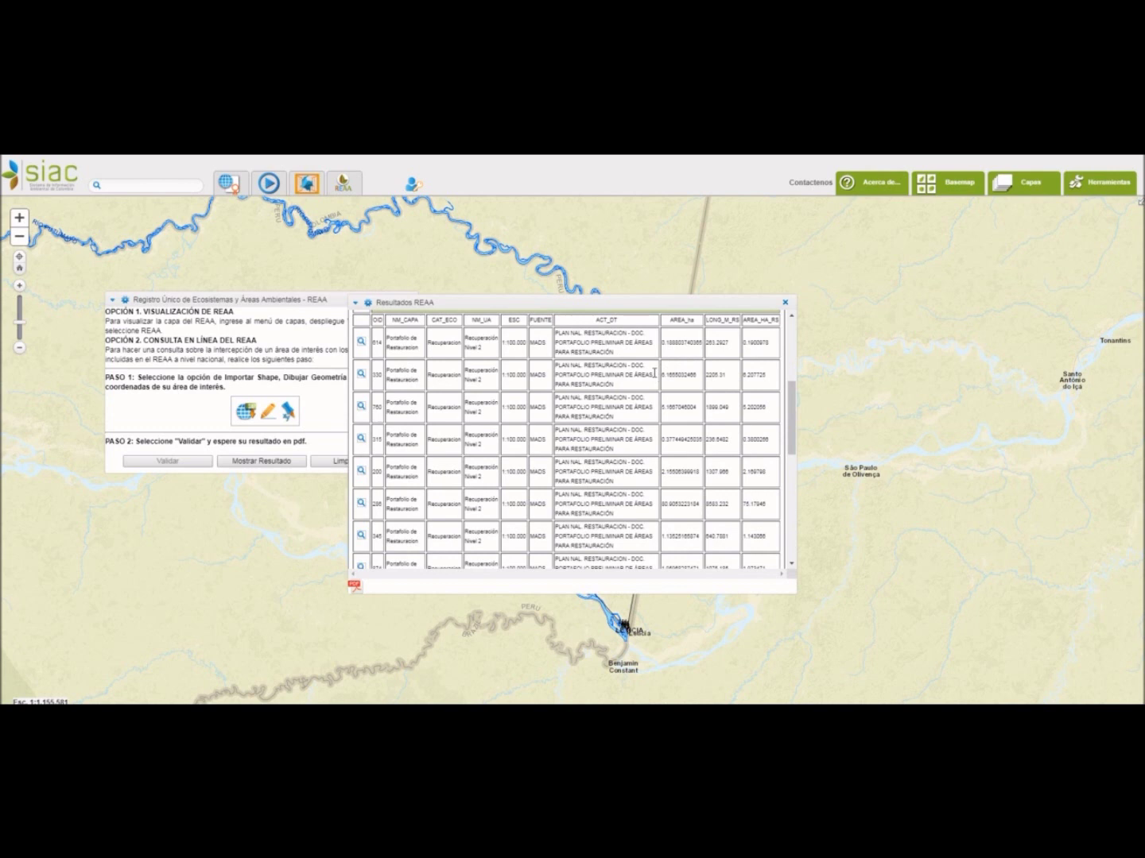
left_click_drag(792, 418, 788, 517)
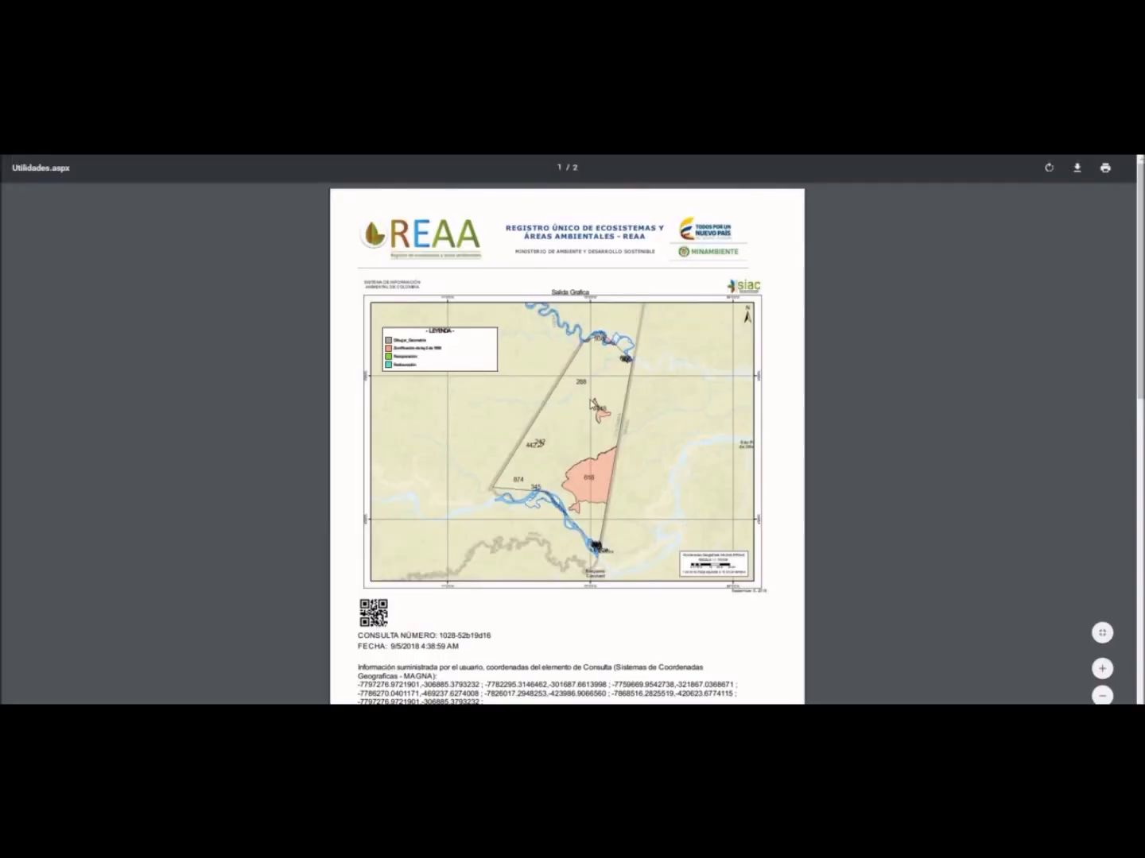
Scroll through the PDF report's map, 869447.19 ha area and intersection table, then back to the top.
scroll(592, 404, "down", 5)
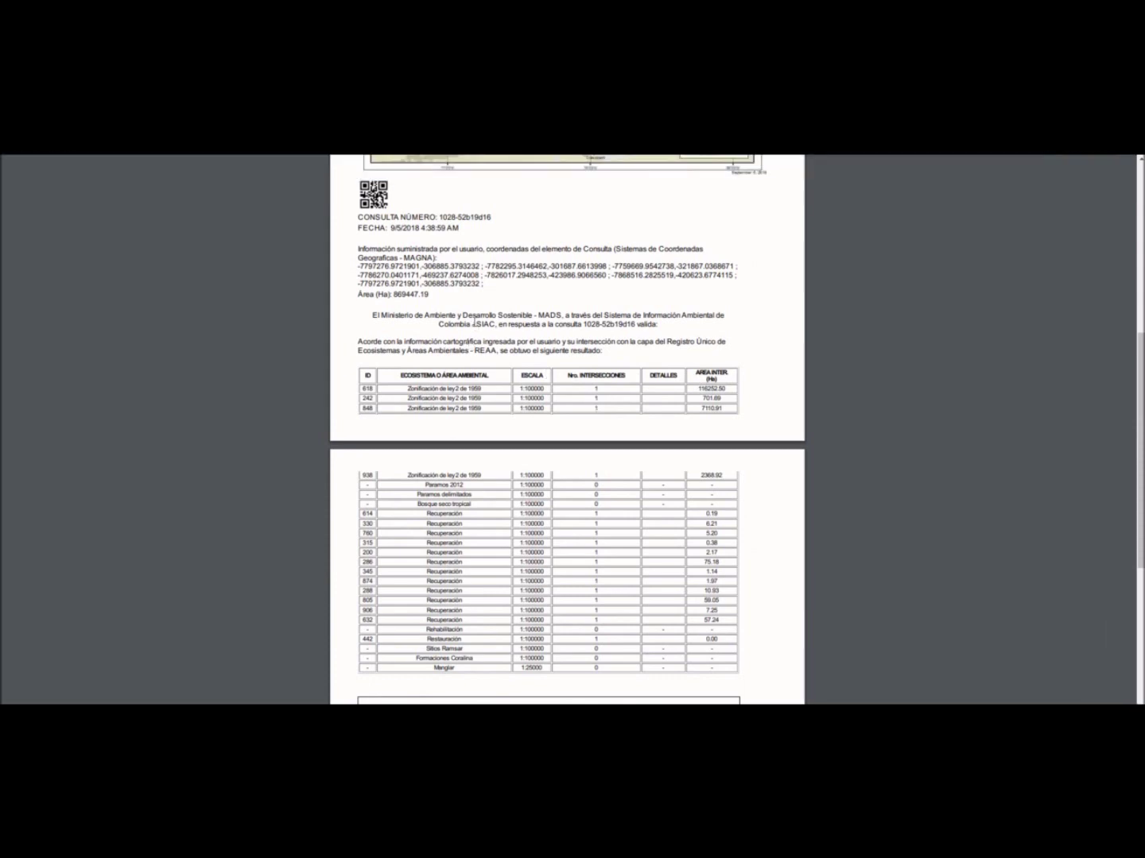
scroll(475, 322, "down", 4)
scroll(475, 322, "up", 2)
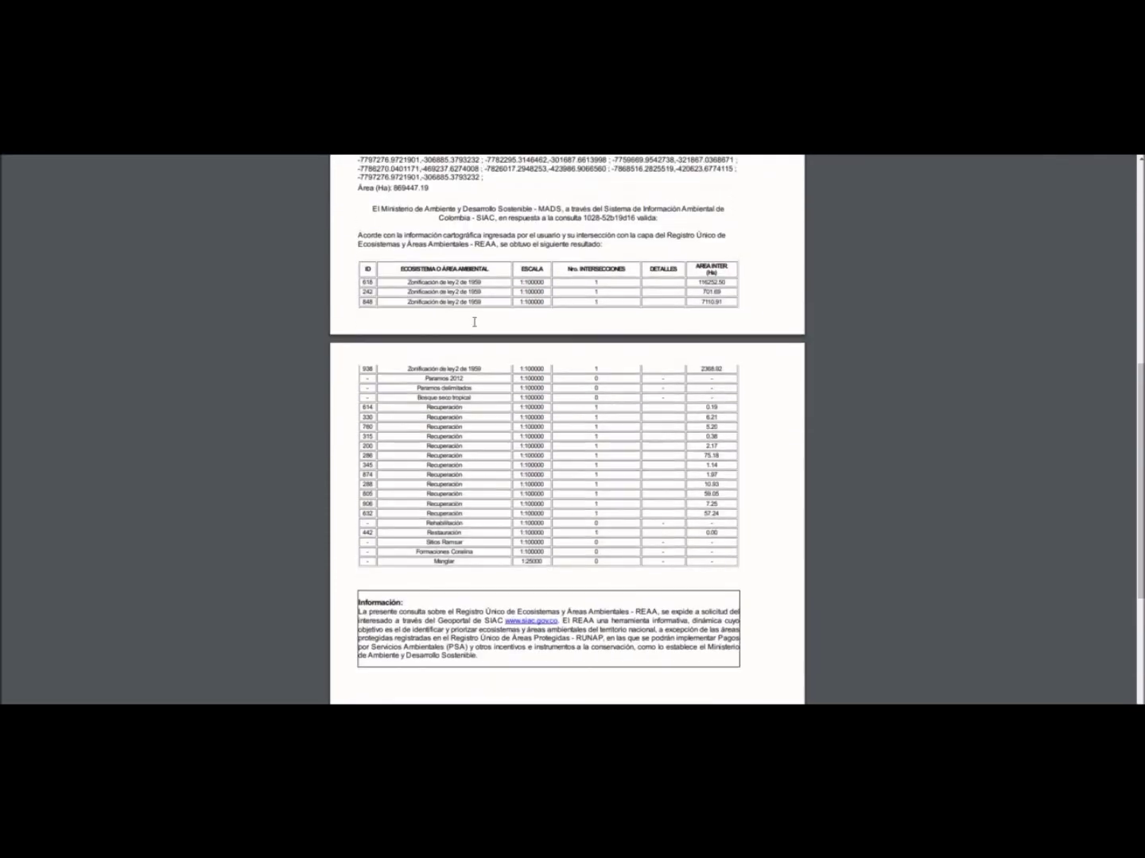
scroll(475, 322, "up", 7)
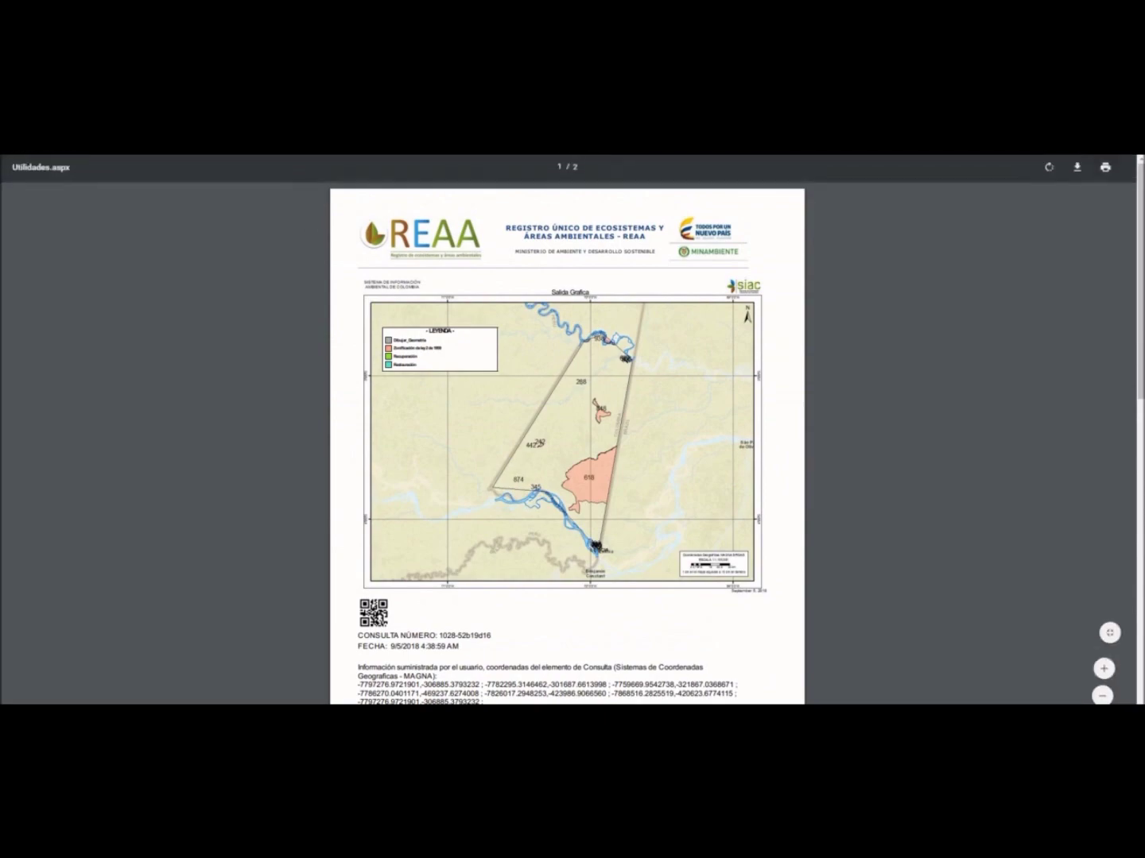